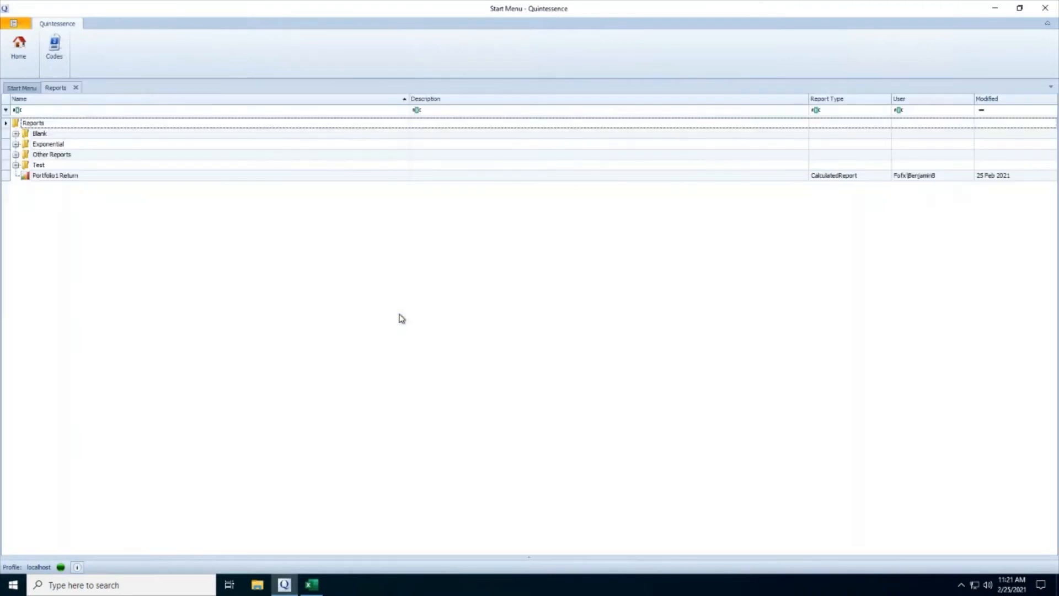
# Open the Portfolio1 Return report for editing and highlight the Portfolio1 argument in its equation
pyautogui.click(62, 176)
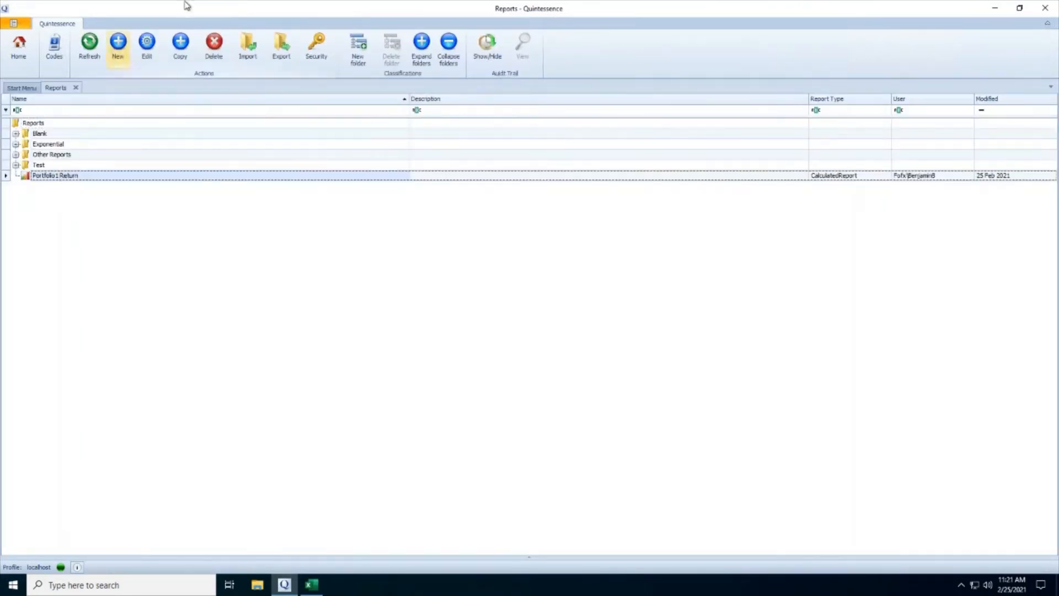
pyautogui.click(147, 50)
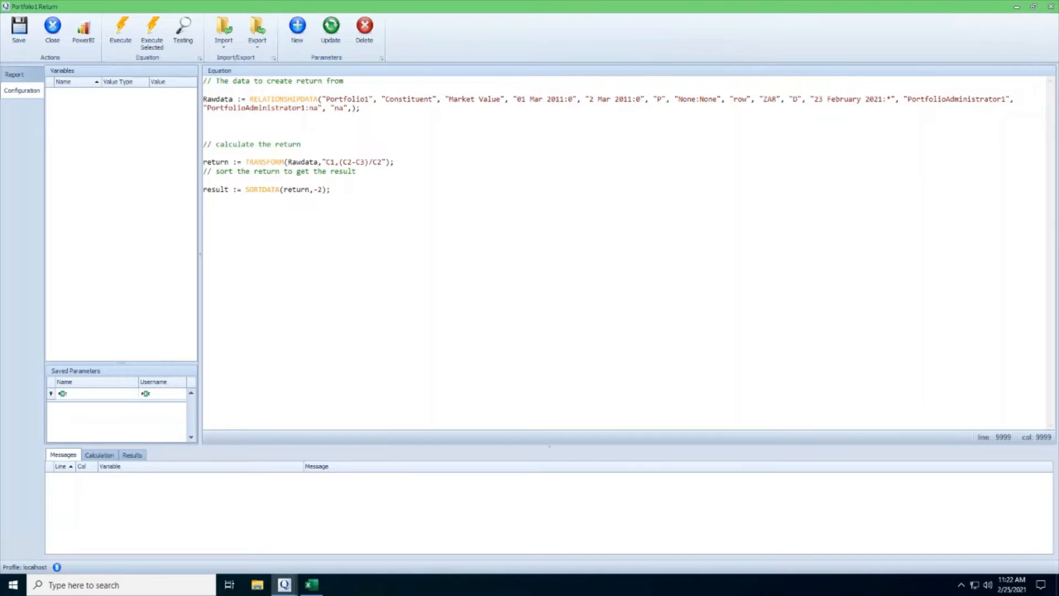
pyautogui.doubleClick(352, 100)
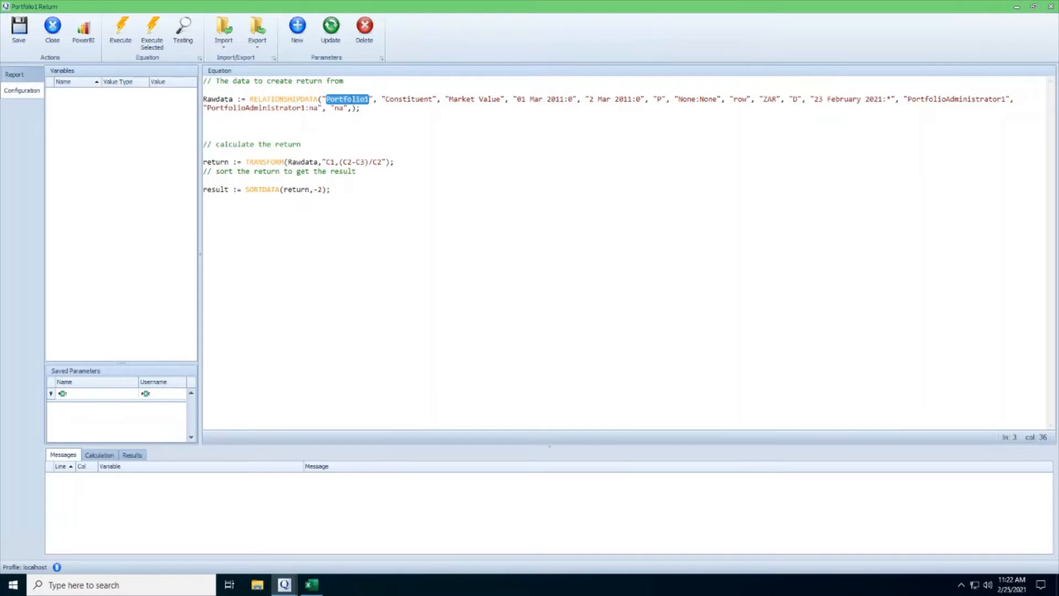
# Add three new parameters to the report and name the first one Portfolio
pyautogui.click(15, 74)
pyautogui.click(65, 225)
pyautogui.click(65, 225)
pyautogui.click(64, 225)
pyautogui.click(77, 262)
pyautogui.write('Portfolio')
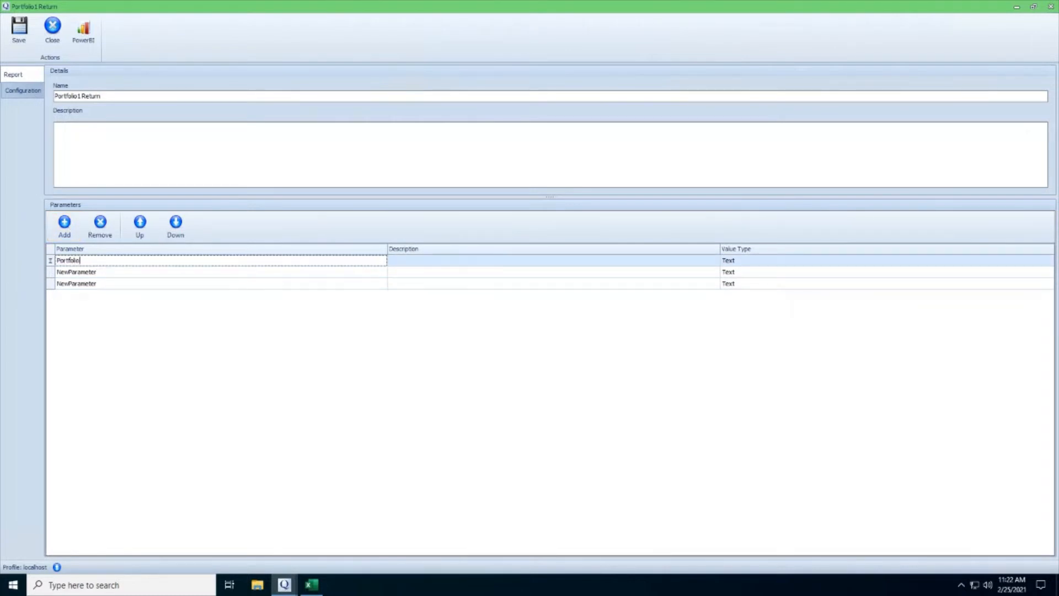
# Name the second parameter Start and set its value type to Date
pyautogui.click(119, 272)
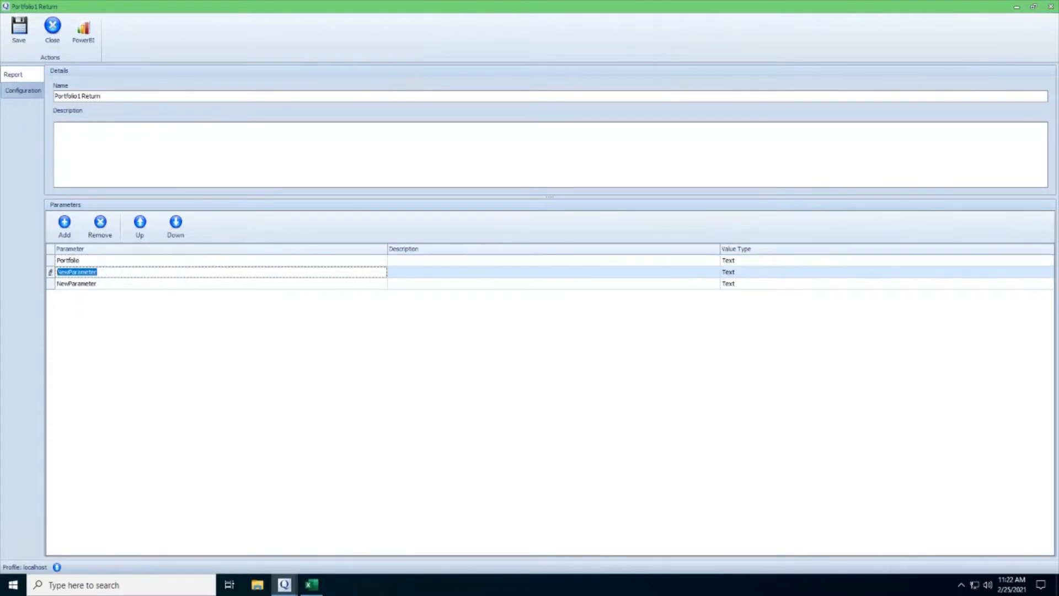
pyautogui.write('Start')
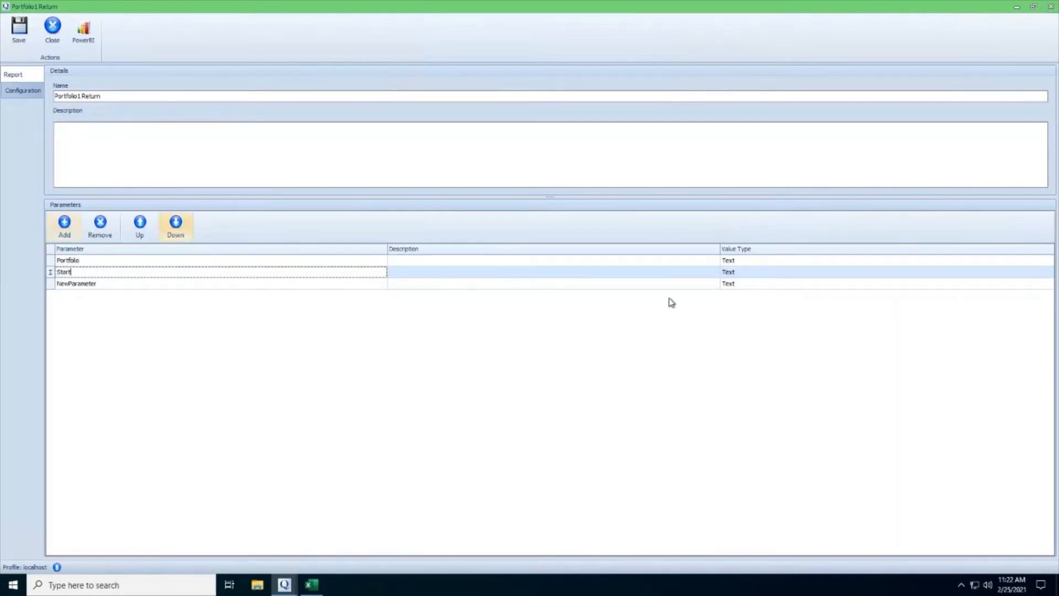
pyautogui.click(733, 274)
pyautogui.click(733, 290)
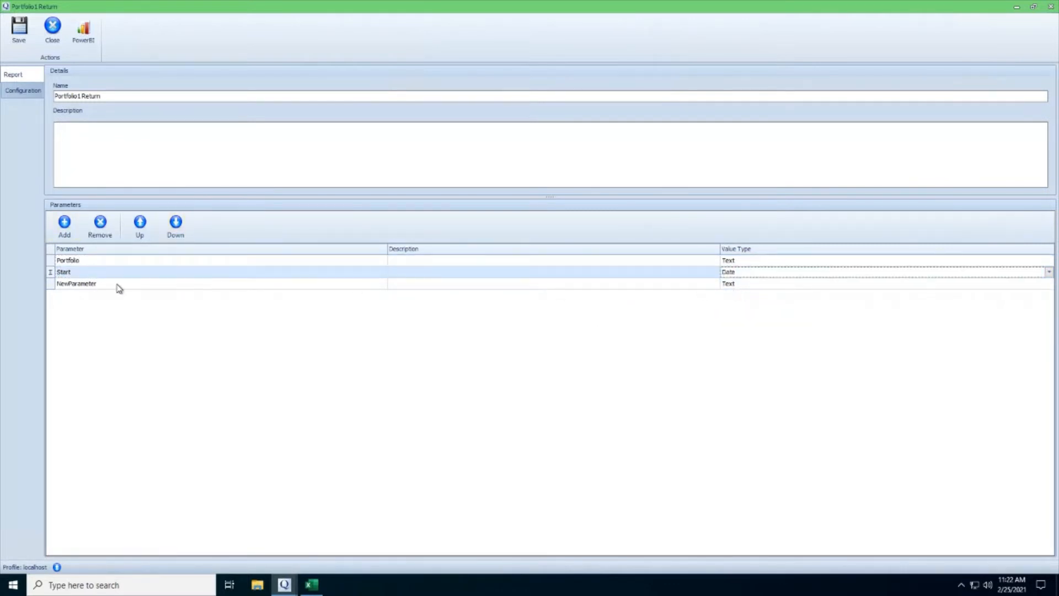
# Name the third parameter End and set its value type to Date
pyautogui.click(114, 284)
pyautogui.write('End')
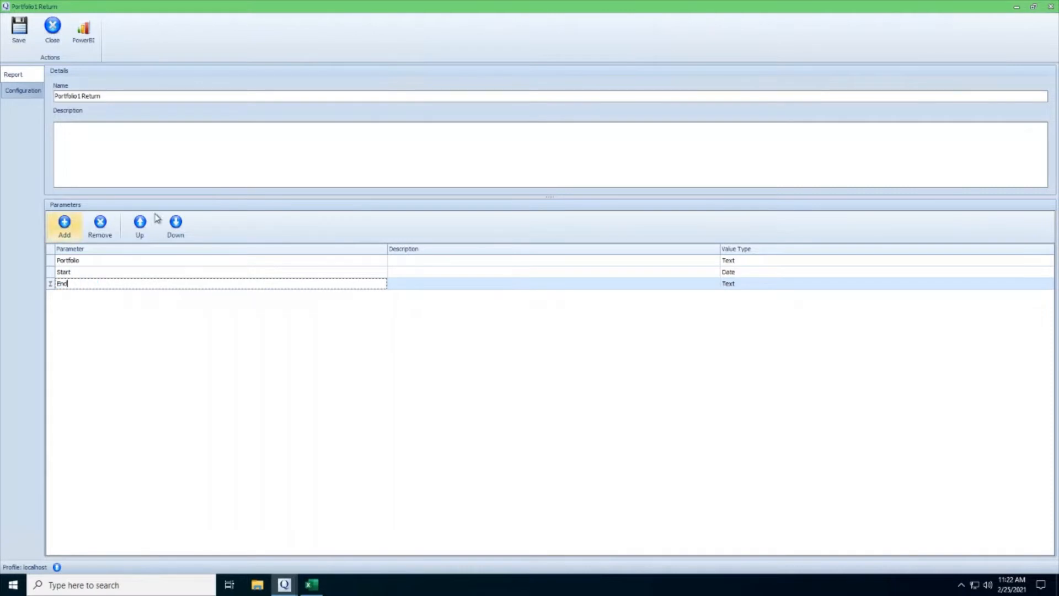
pyautogui.click(736, 284)
pyautogui.click(737, 303)
pyautogui.click(287, 157)
# In the report's equation, replace the quoted "Portfolio1" argument of RELATIONSHIPDATA with the Portfolio parameter
pyautogui.click(26, 90)
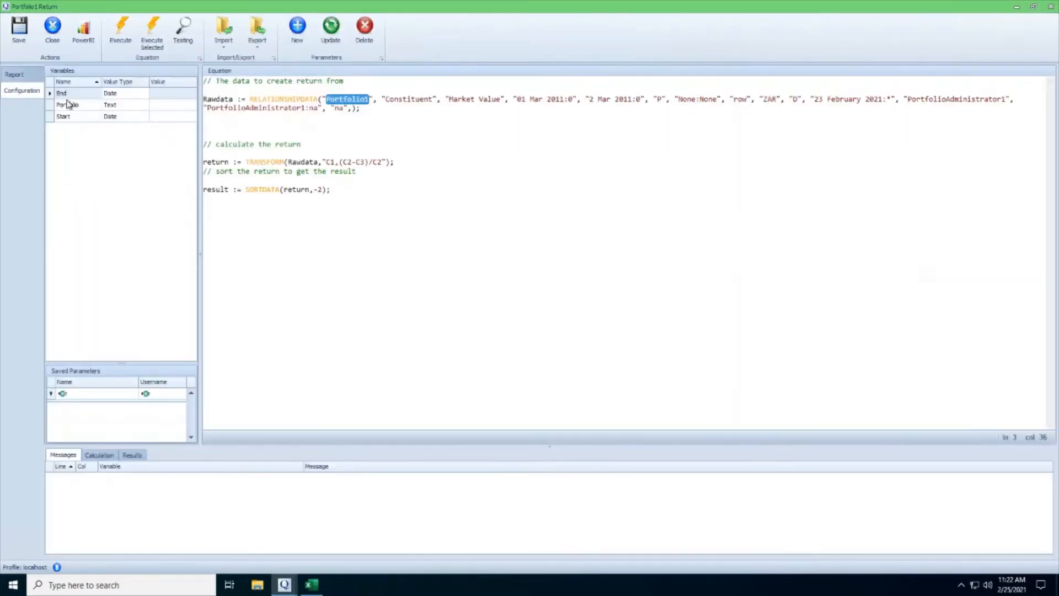
pyautogui.click(204, 126)
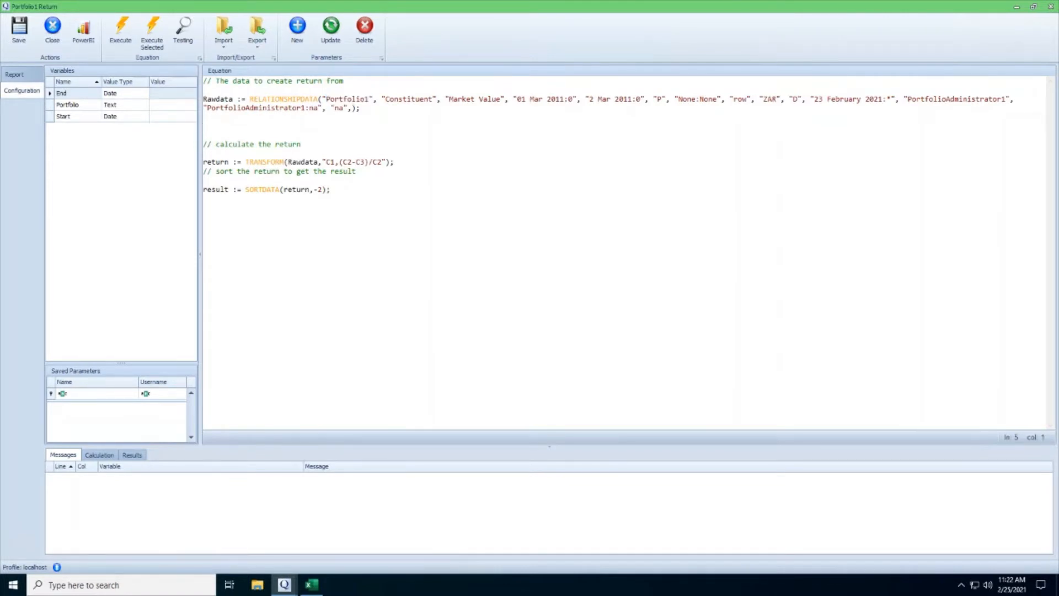
pyautogui.moveTo(322, 99); pyautogui.dragTo(374, 101)
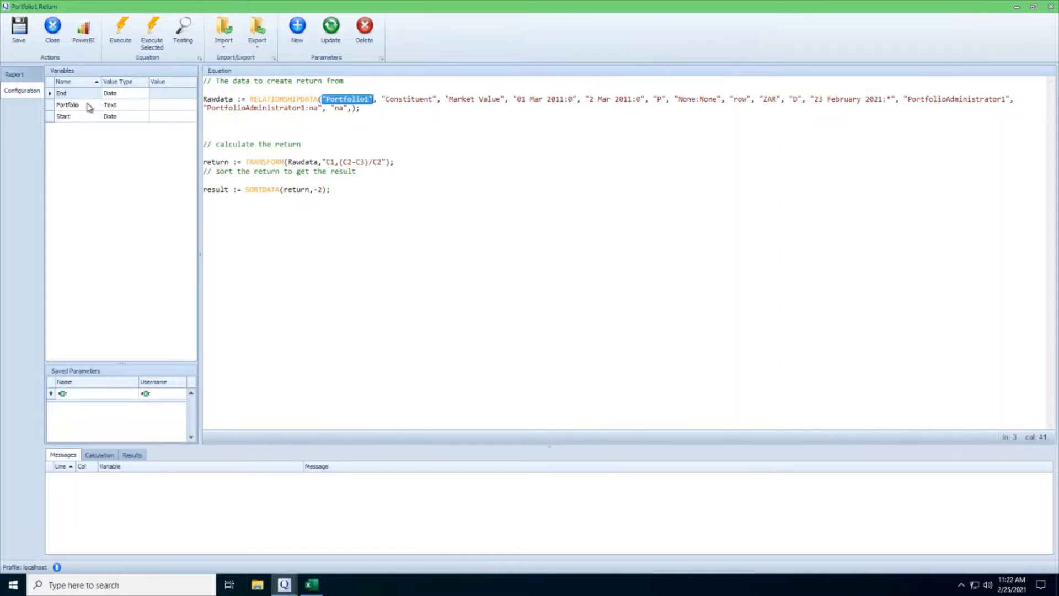
pyautogui.write('Portfolio')
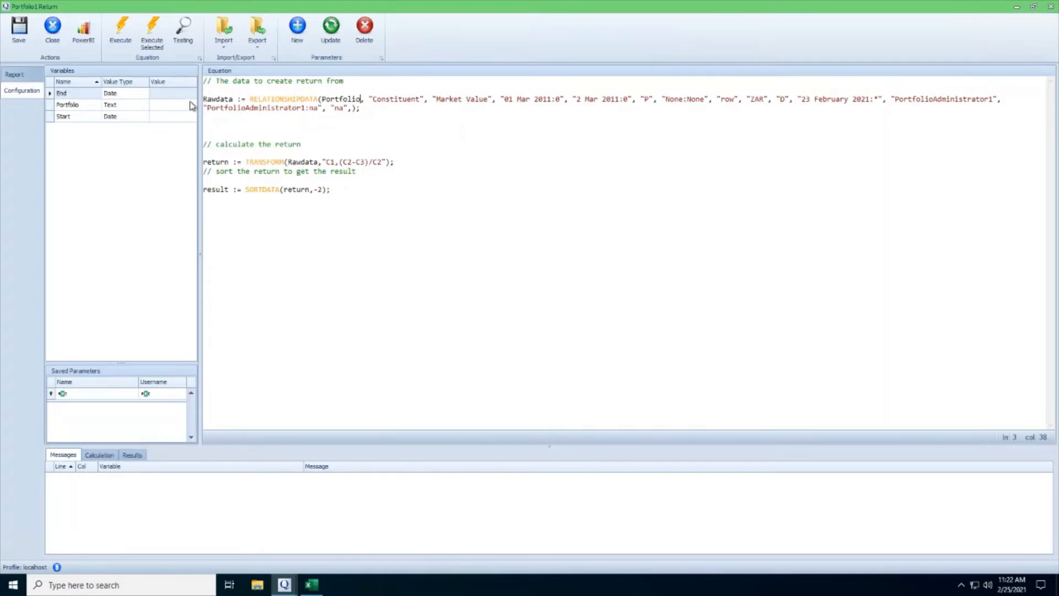
pyautogui.doubleClick(340, 99)
# Replace the two hard-coded date arguments of RELATIONSHIPDATA with the Start and End parameters
pyautogui.click(417, 99)
pyautogui.moveTo(501, 100); pyautogui.dragTo(632, 99)
pyautogui.write('Start,E')
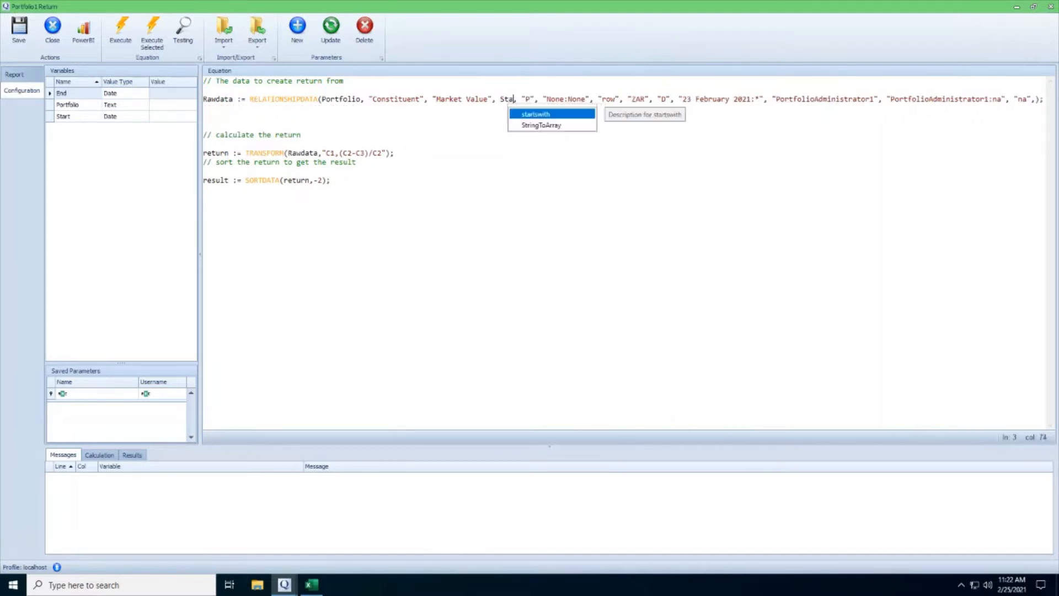
pyautogui.write('nd')
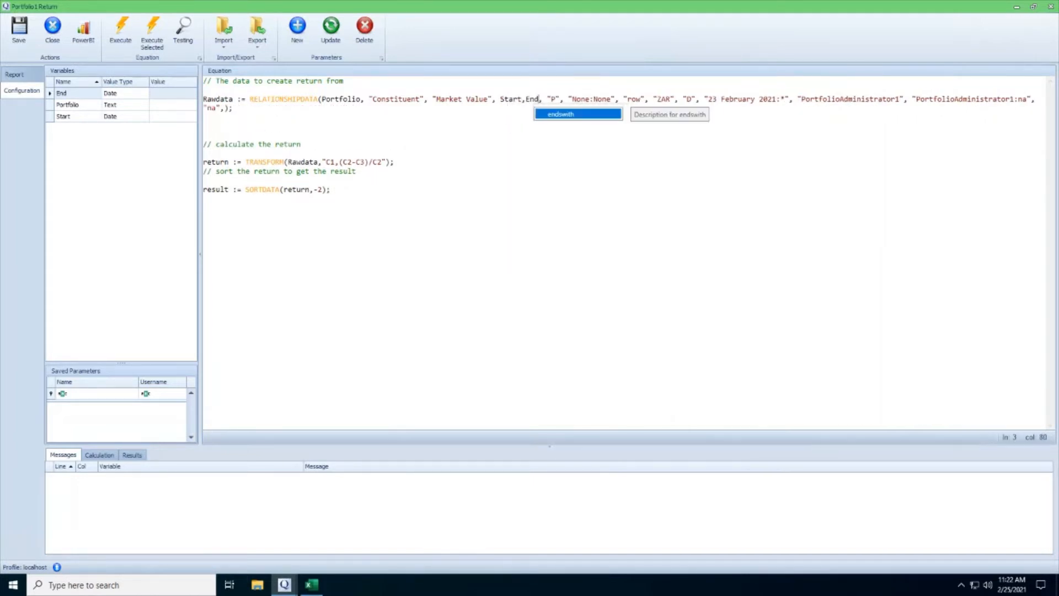
pyautogui.click(301, 144)
# Set the Portfolio variable's value to Portfolio1 and the End variable's date to 9/1/2011
pyautogui.click(165, 105)
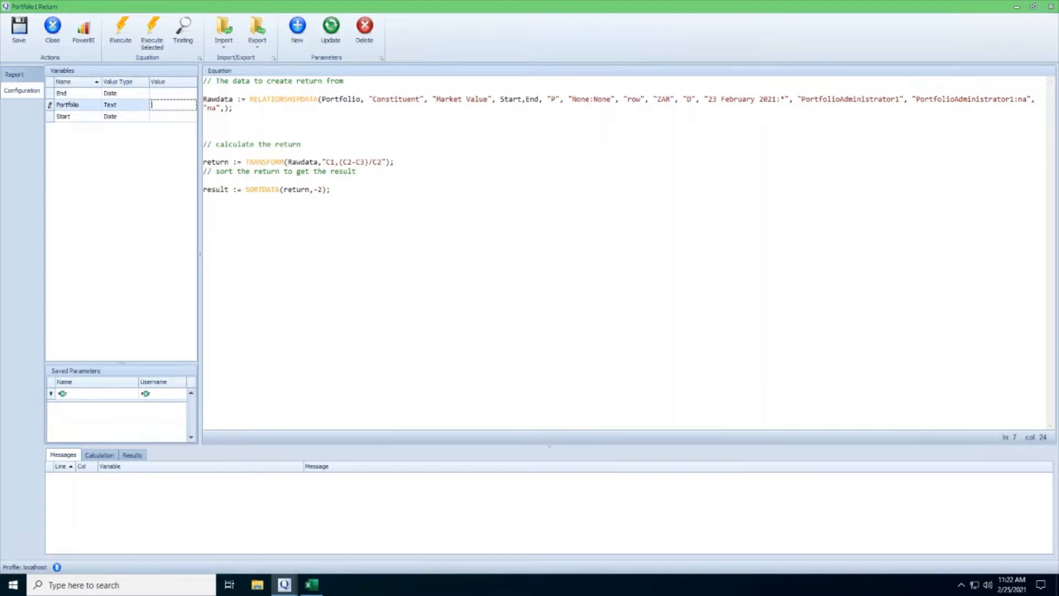
pyautogui.write('Portfolio1')
pyautogui.click(177, 93)
pyautogui.write('2')
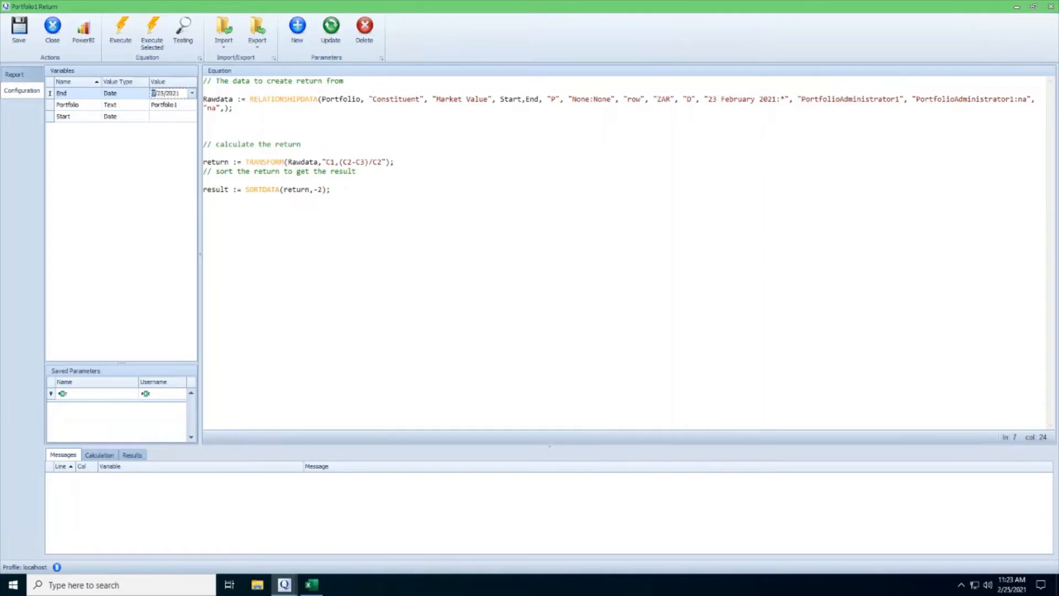
pyautogui.write('9/1/2011')
# Set the Start variable's date to 3/1/2011
pyautogui.click(176, 116)
pyautogui.write('3')
pyautogui.write('1')
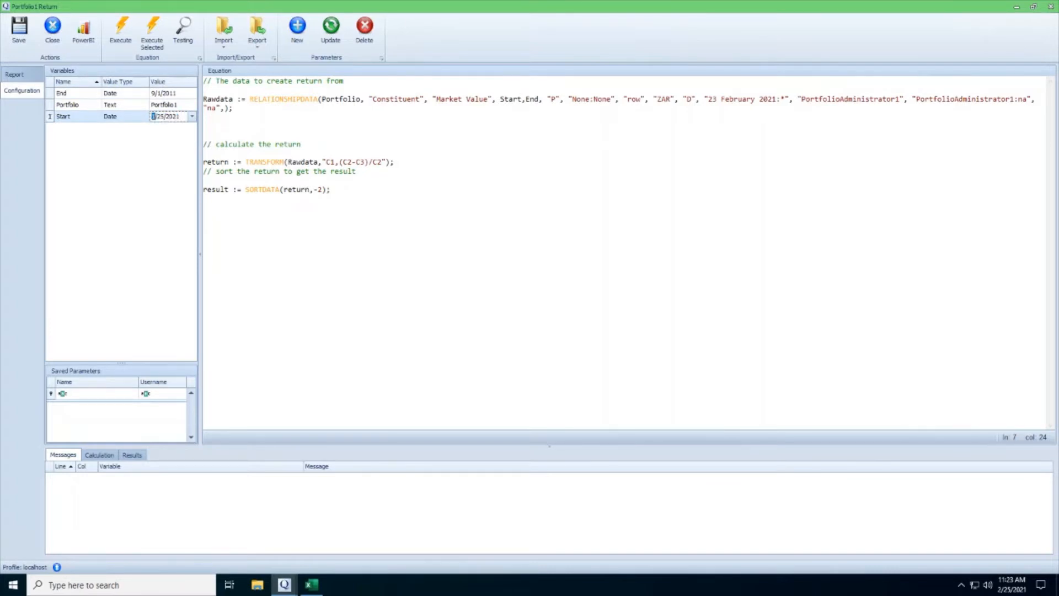
pyautogui.write('3/1/2011')
pyautogui.click(205, 117)
# Execute only the Rawdata variable and examine its market values across the result columns, including the ASA and CCO rows
pyautogui.doubleClick(211, 100)
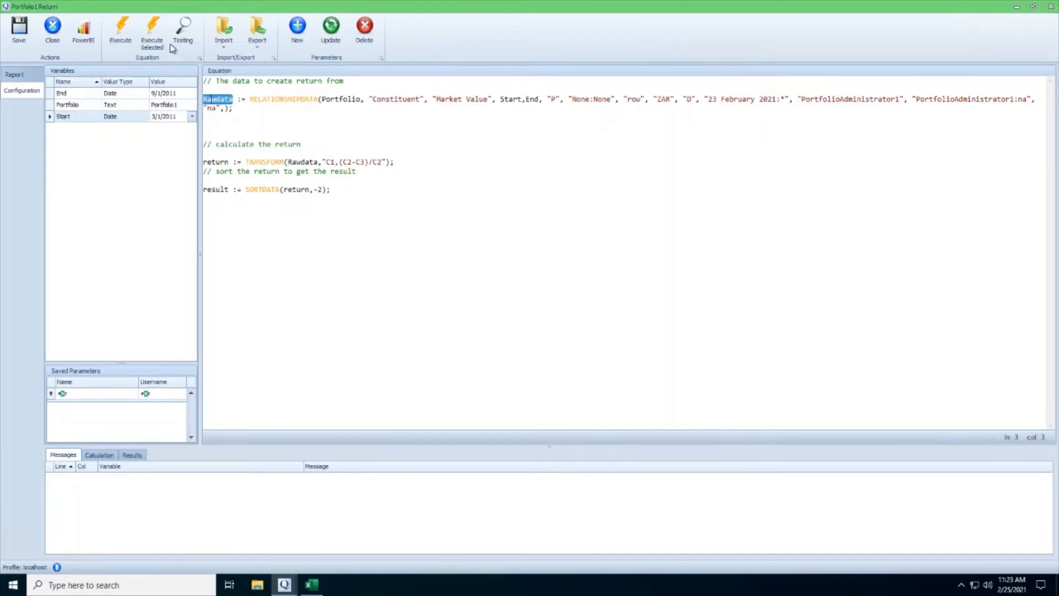
pyautogui.click(153, 38)
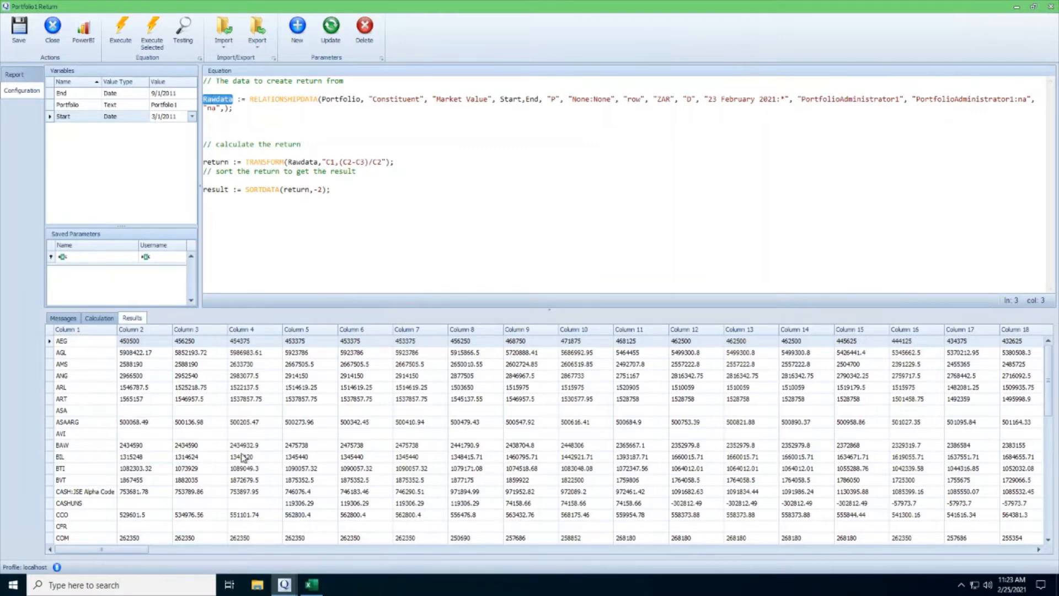
pyautogui.moveTo(131, 548); pyautogui.dragTo(382, 553)
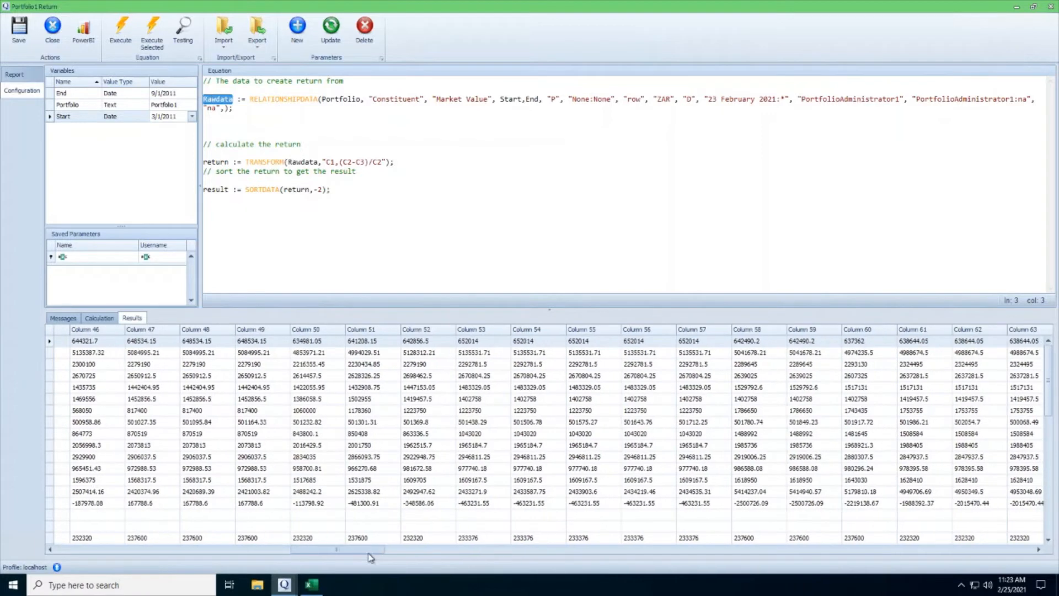
pyautogui.click(214, 411)
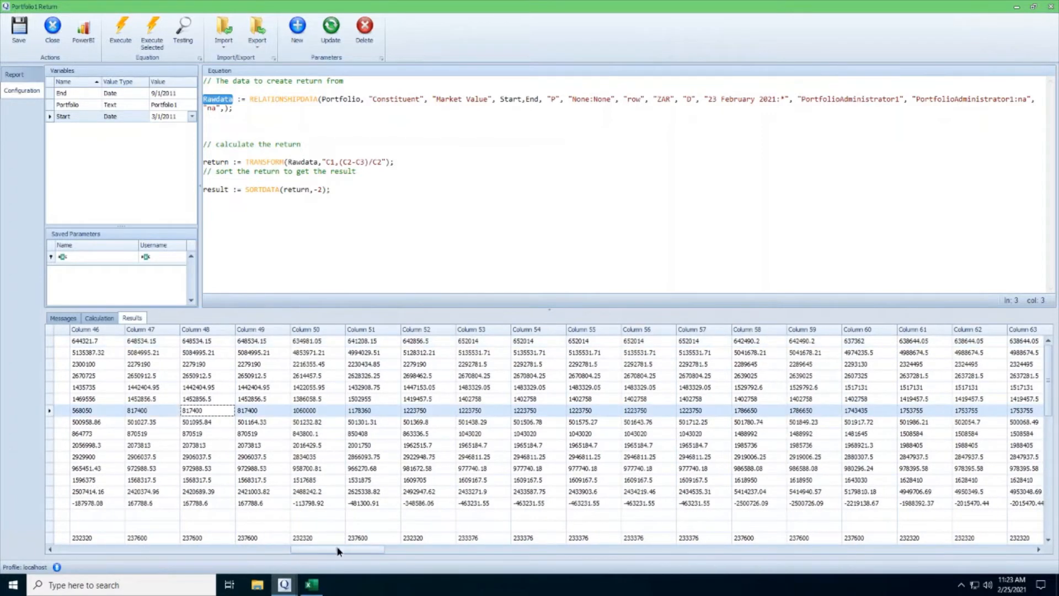
pyautogui.moveTo(341, 549); pyautogui.dragTo(83, 546)
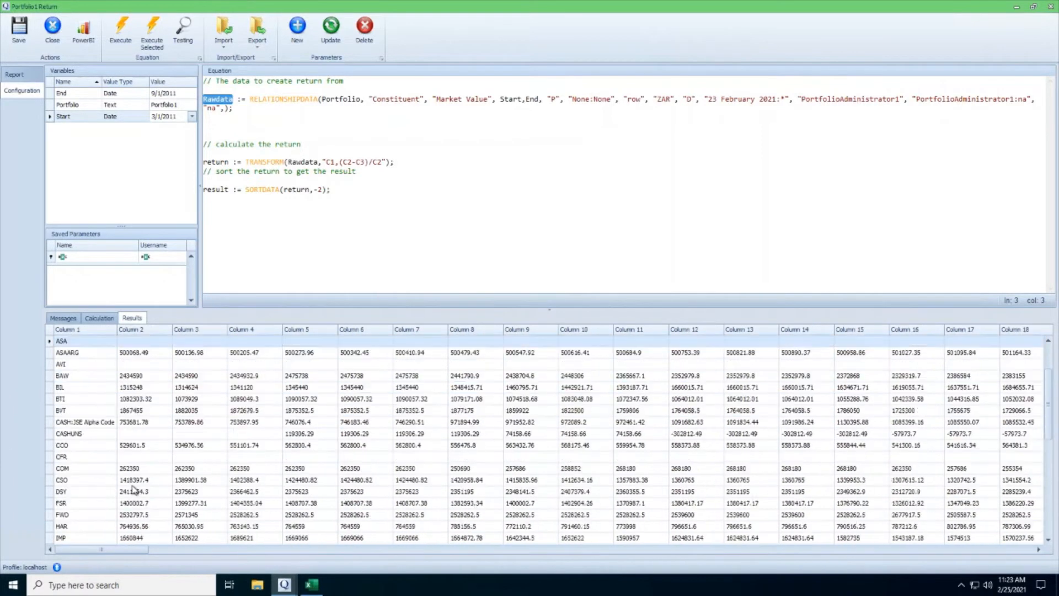
pyautogui.click(138, 446)
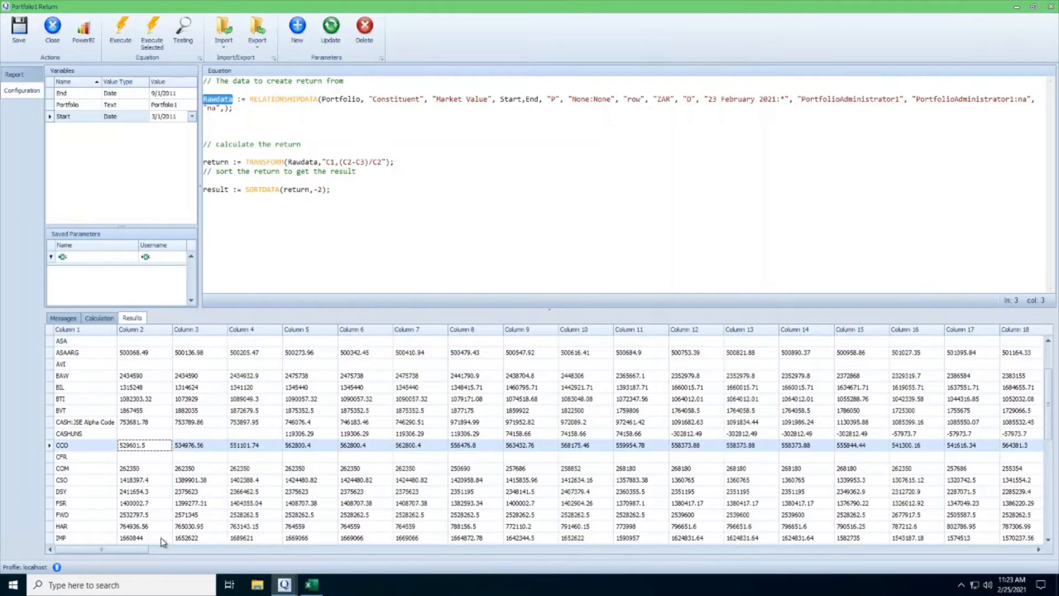
pyautogui.moveTo(132, 550); pyautogui.dragTo(330, 549)
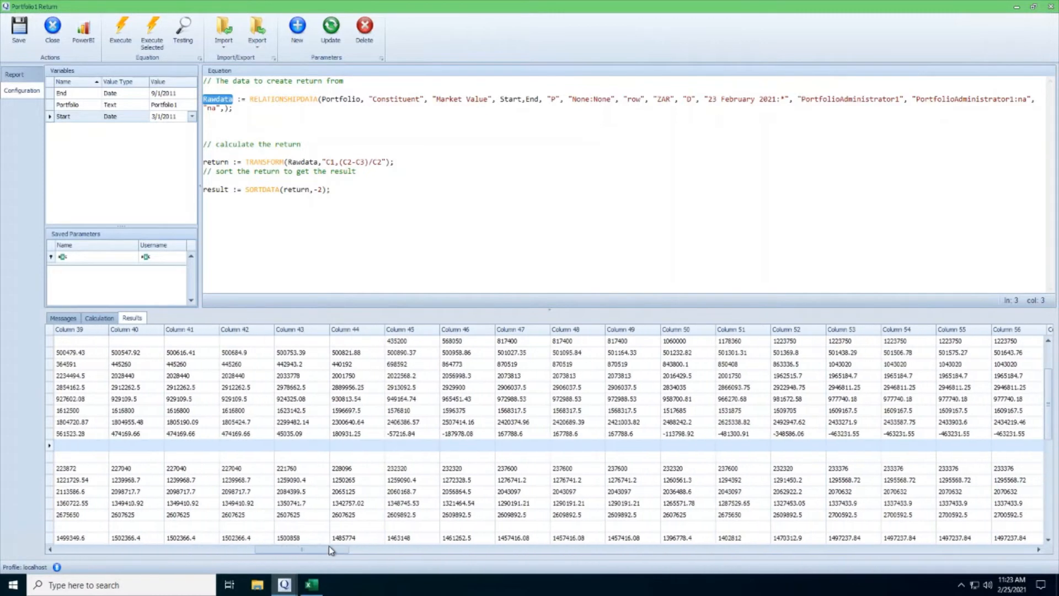
pyautogui.click(361, 447)
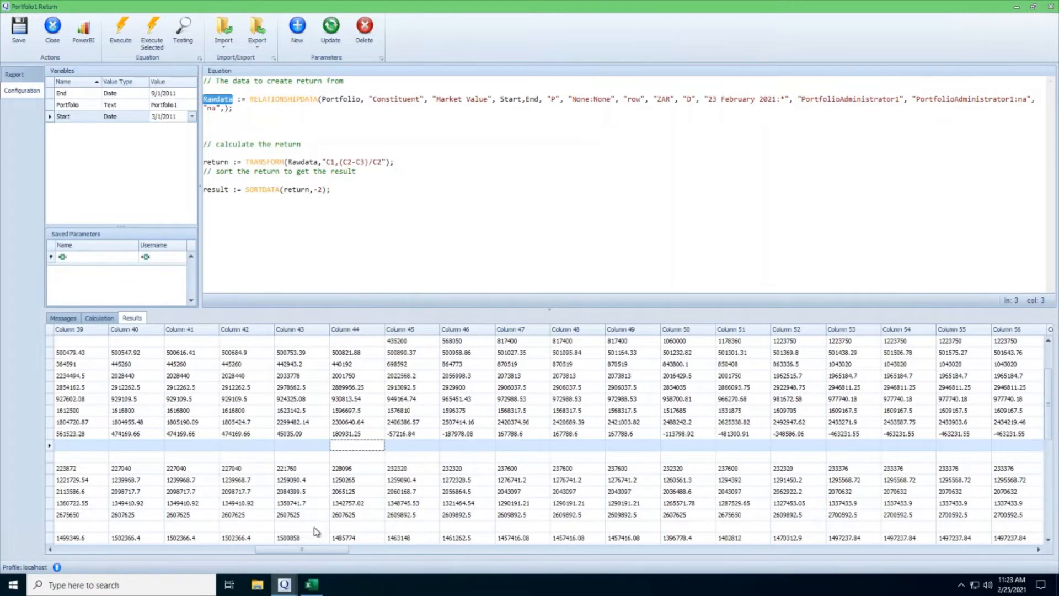
pyautogui.moveTo(319, 549); pyautogui.dragTo(120, 550)
# In the TRANSFORM formula, replace C3 with C(columns) so the expression reads (C2-C(columns))/C2
pyautogui.click(204, 117)
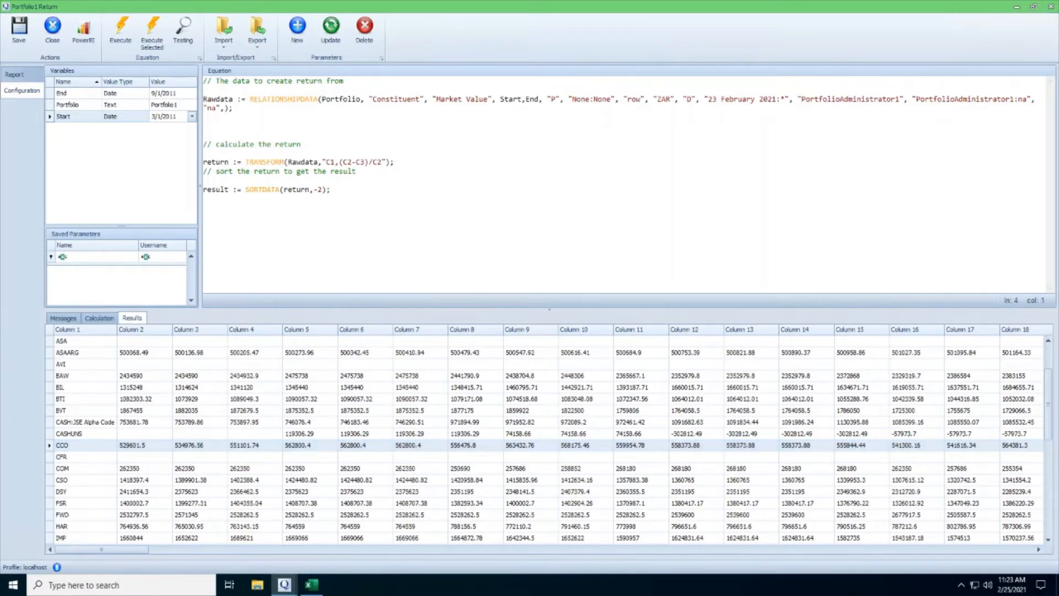
pyautogui.moveTo(347, 162); pyautogui.dragTo(368, 165)
pyautogui.click(365, 162)
pyautogui.press('BackSpace')
pyautogui.write('(column')
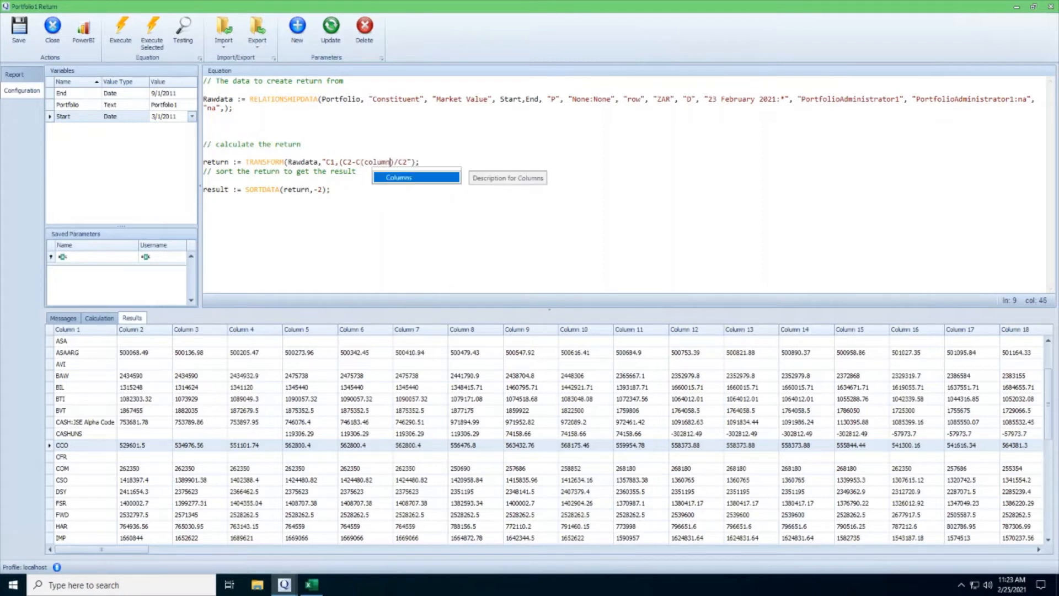
pyautogui.write('s')
pyautogui.moveTo(352, 162); pyautogui.dragTo(399, 162)
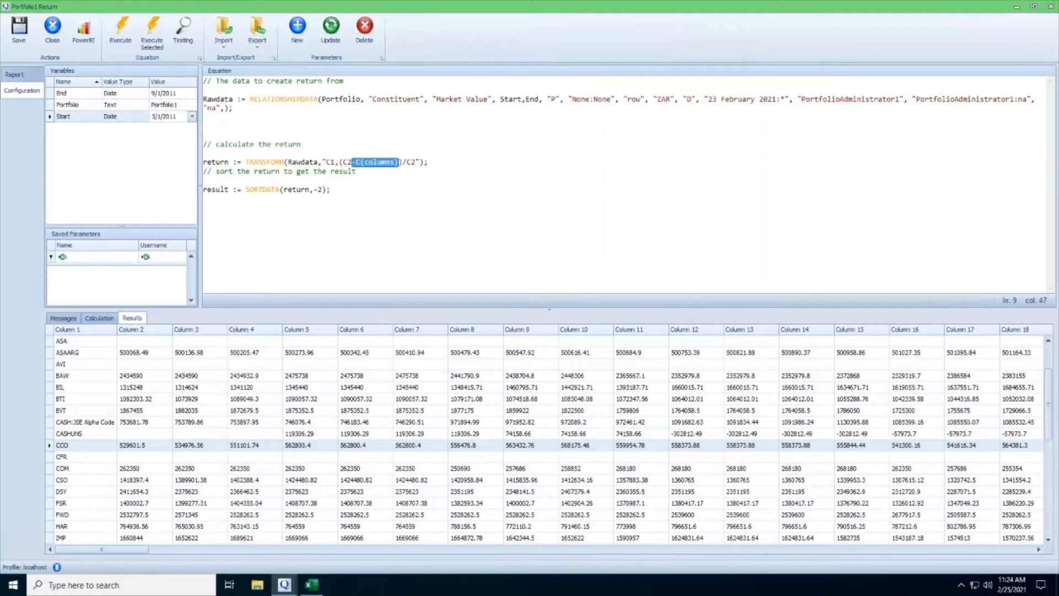
pyautogui.doubleClick(386, 162)
pyautogui.moveTo(357, 162); pyautogui.dragTo(399, 164)
pyautogui.click(210, 135)
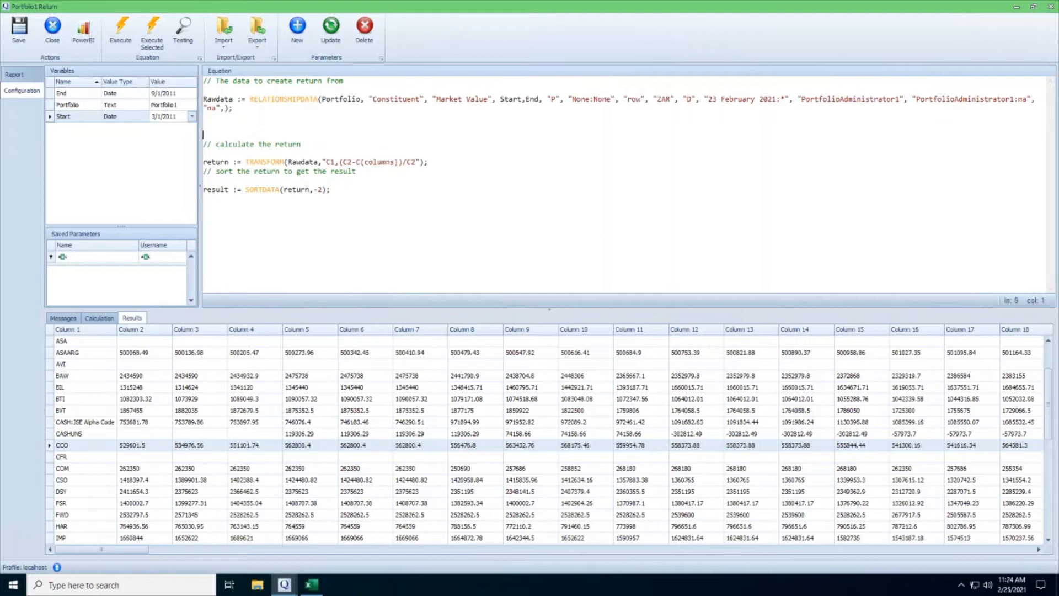
# Execute the whole equation and inspect the sorted returns, including the MMI row
pyautogui.click(120, 33)
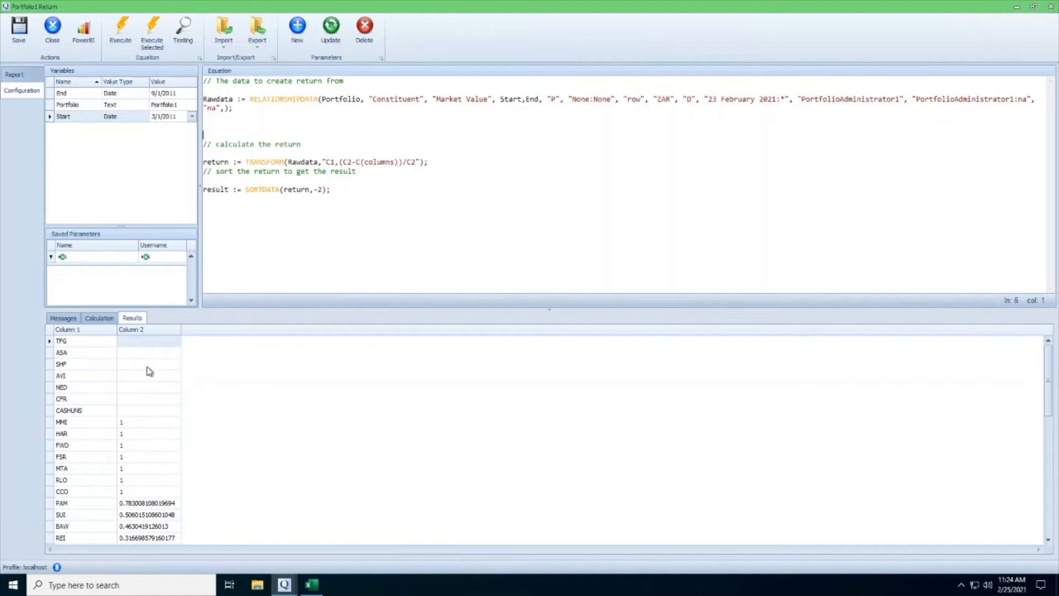
pyautogui.click(152, 421)
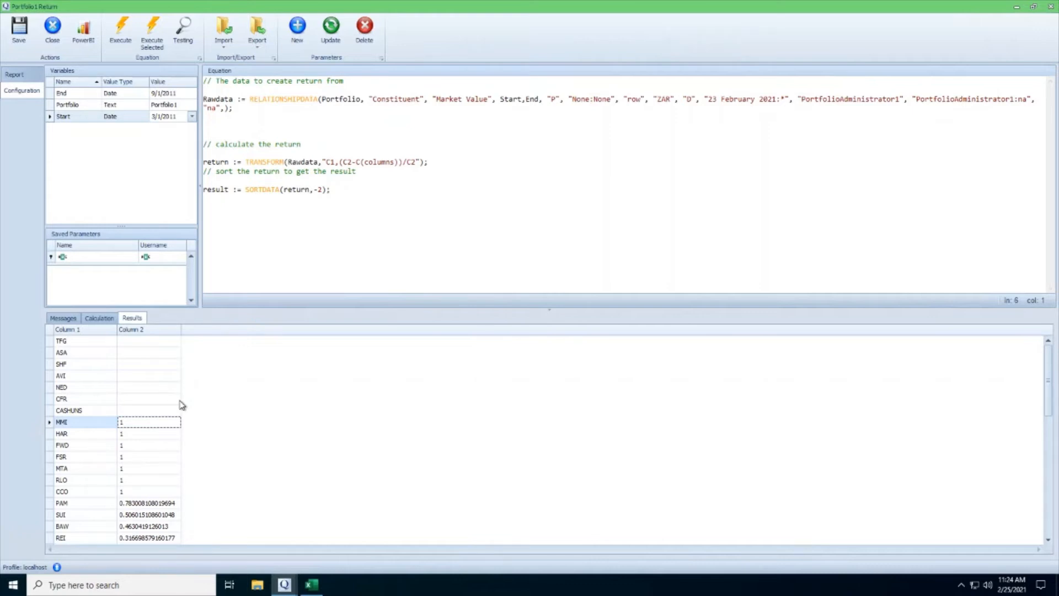
# Below the result line, add final:=FilterData(result,"OR(C2='',C2=1)"); as a new statement
pyautogui.click(333, 190)
pyautogui.press('Return')
pyautogui.press('Return')
pyautogui.write('final:=FilterData(result,"')
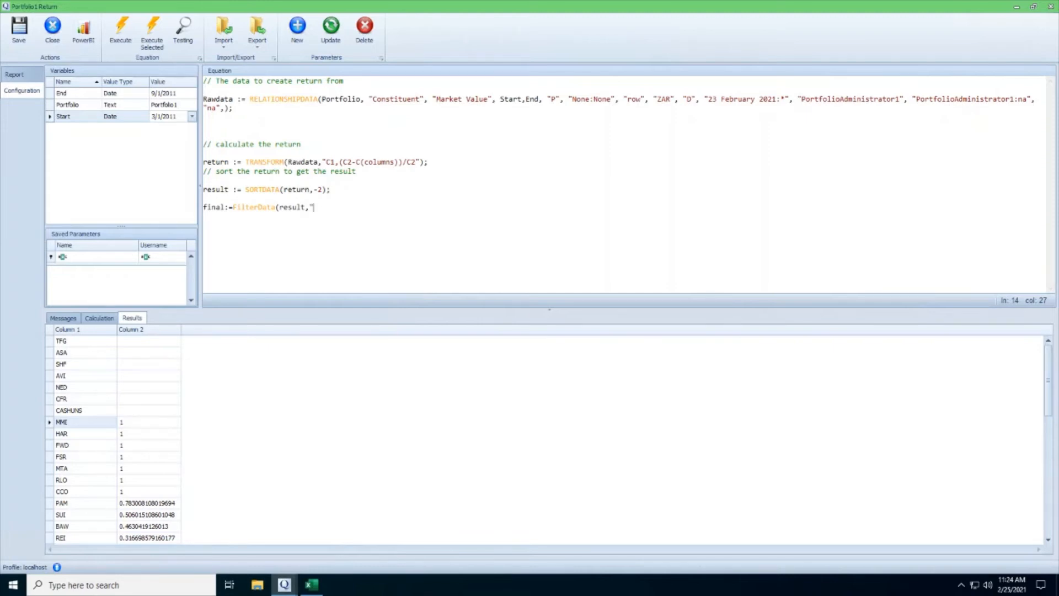
pyautogui.write('OR(C2-')
pyautogui.write("'',C2=1")
pyautogui.write('");')
# Wrap the filter condition in NOT(), giving NOT(OR(C2='',C2=1)), and execute the whole equation
pyautogui.click(313, 207)
pyautogui.write('NOT(')
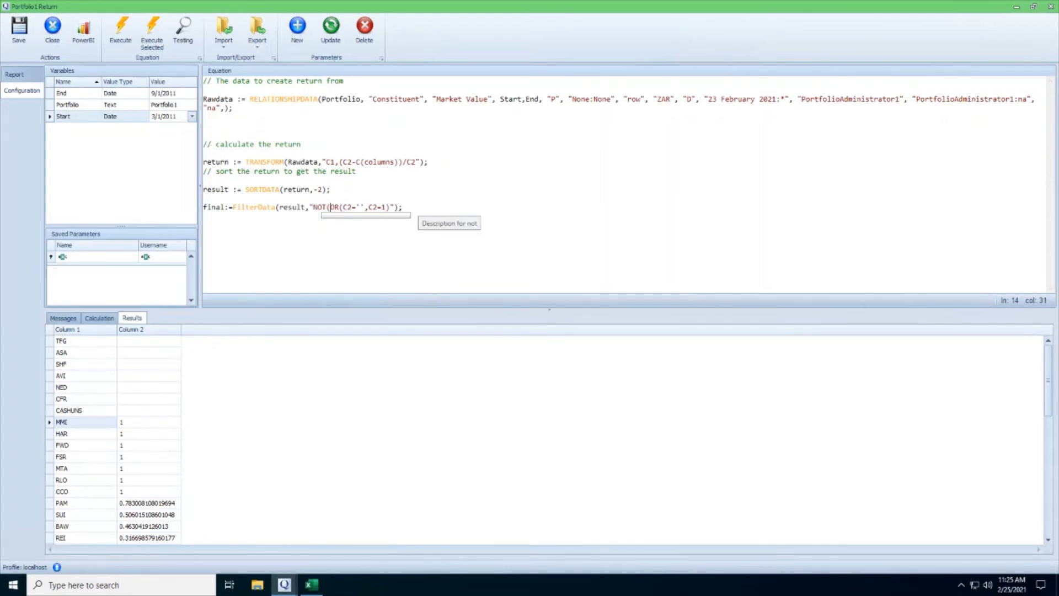
pyautogui.click(390, 208)
pyautogui.write(')')
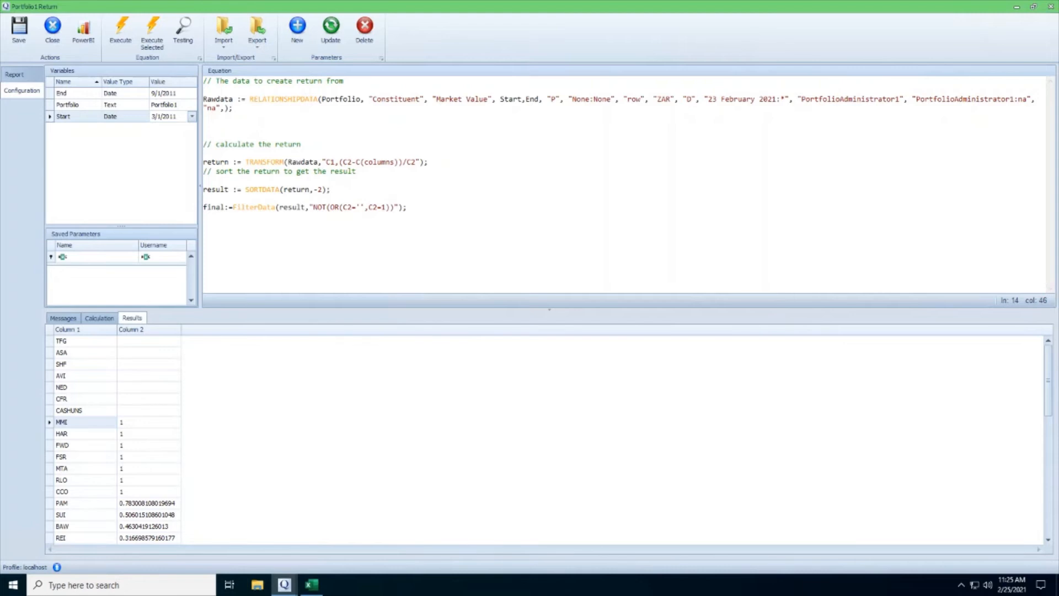
pyautogui.click(120, 30)
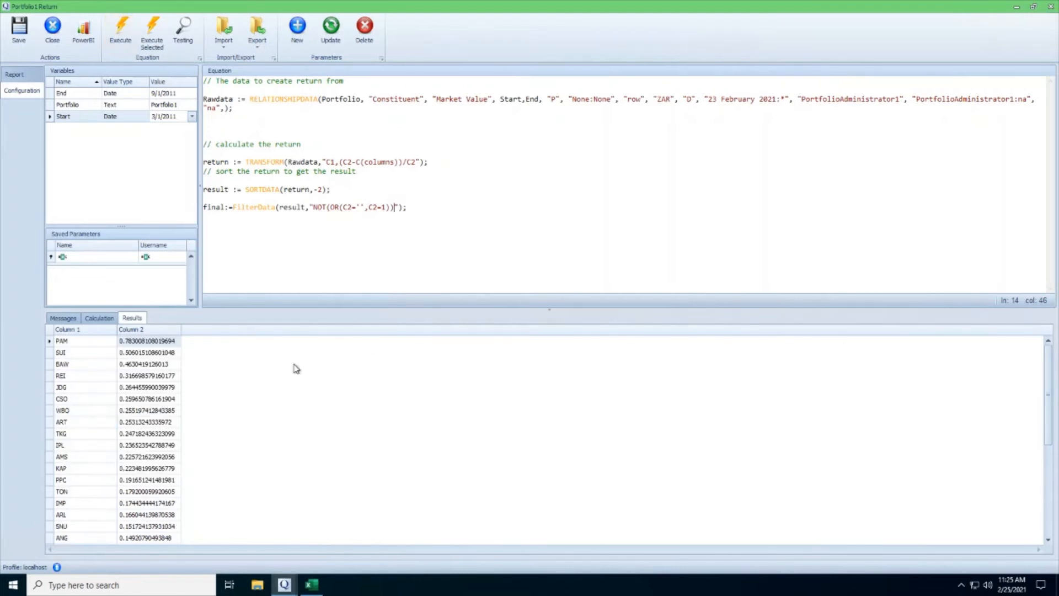
# Check the filtered returns, save the Portfolio1 Return report and switch to the Excel workbook
pyautogui.scroll(-5, 169, 431)
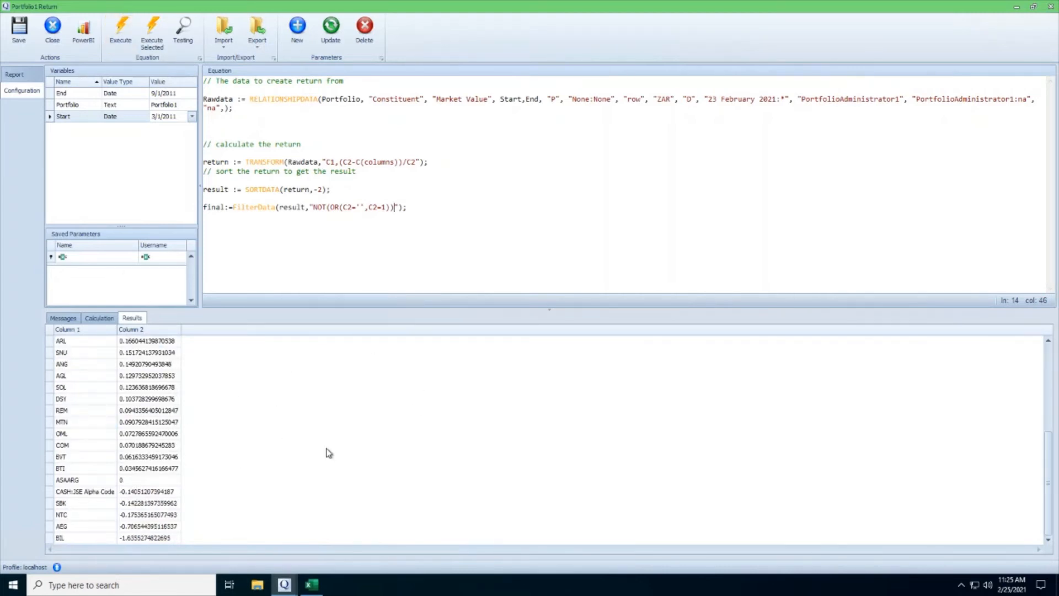
pyautogui.scroll(5, 329, 452)
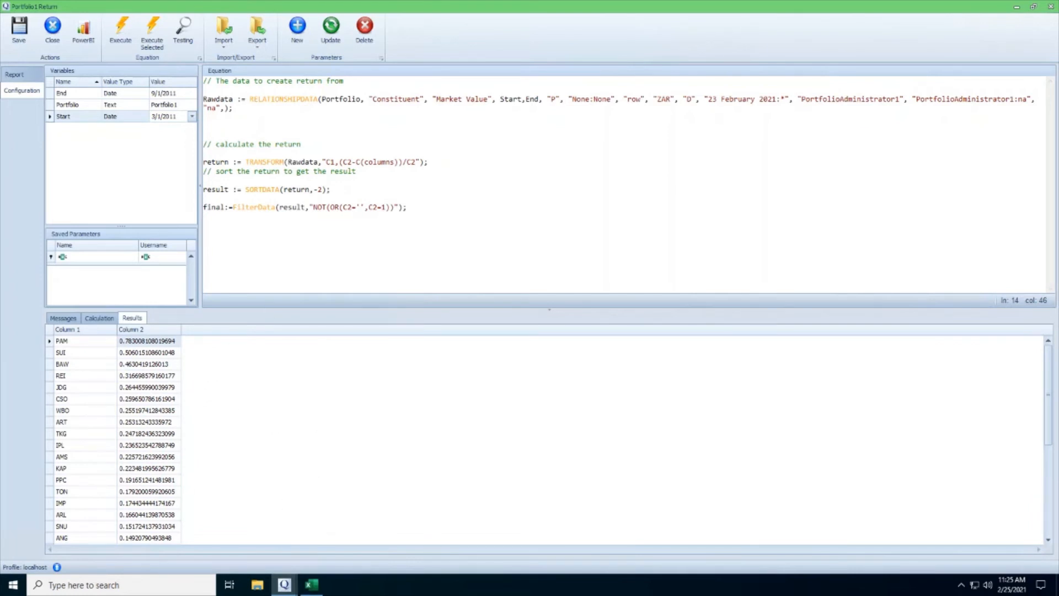
pyautogui.click(25, 40)
pyautogui.click(204, 126)
pyautogui.click(312, 584)
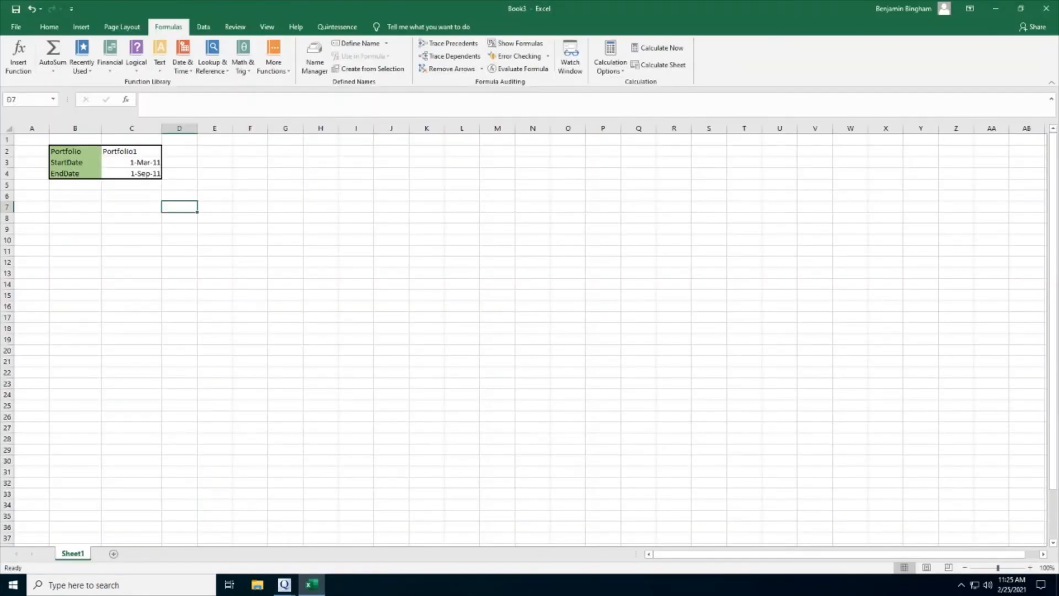
# Review the Portfolio, StartDate and EndDate parameter cells in B2:C4
pyautogui.moveTo(75, 151); pyautogui.dragTo(140, 173)
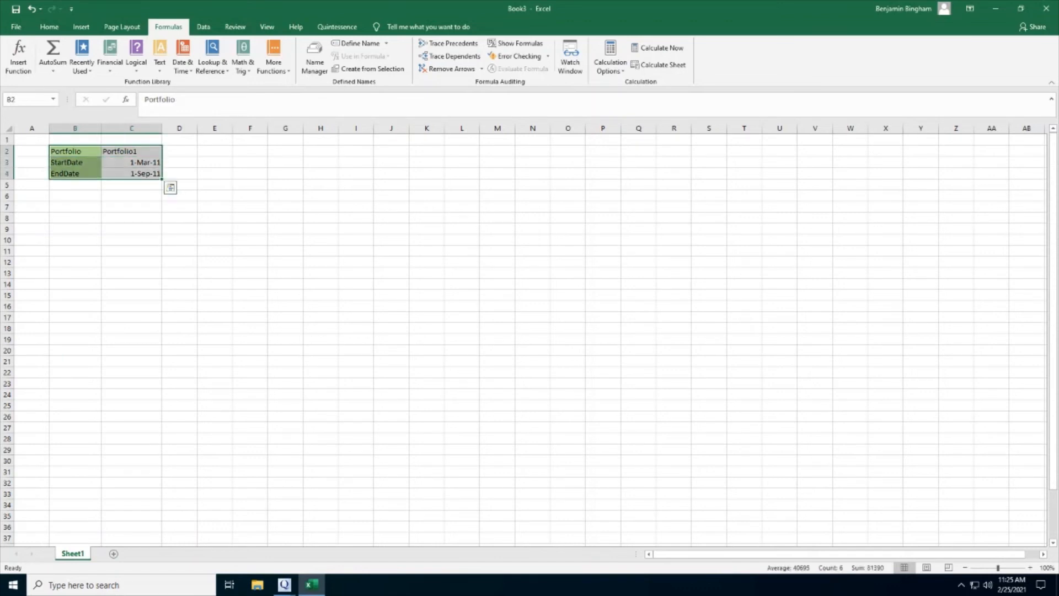
pyautogui.click(215, 174)
pyautogui.click(131, 151)
pyautogui.click(131, 163)
pyautogui.click(131, 174)
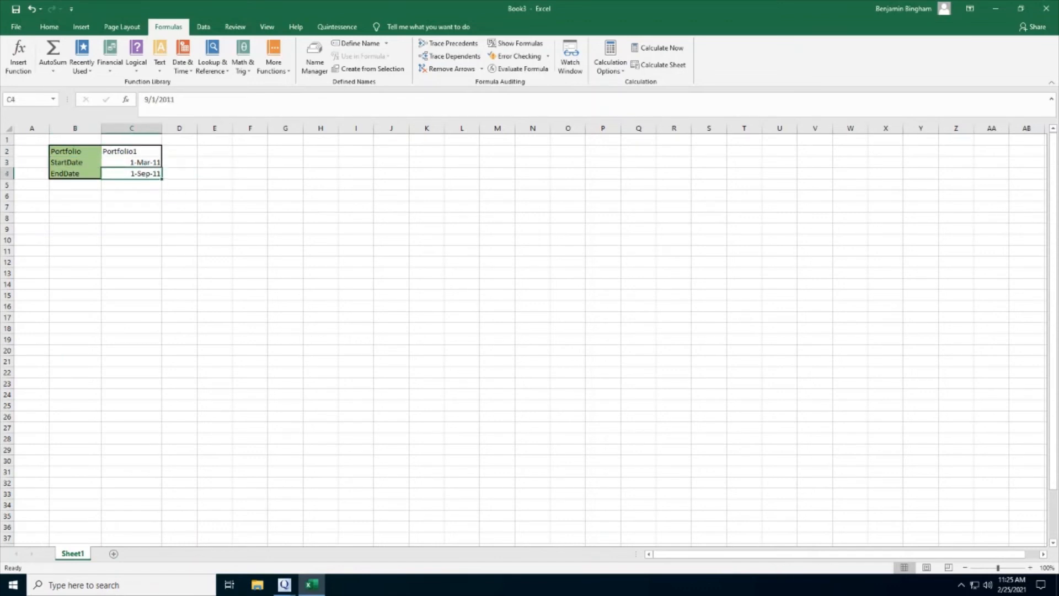
pyautogui.click(131, 151)
# In cell F2, enter the formula text =report("Portfolio1 Return") to call the saved report
pyautogui.click(250, 152)
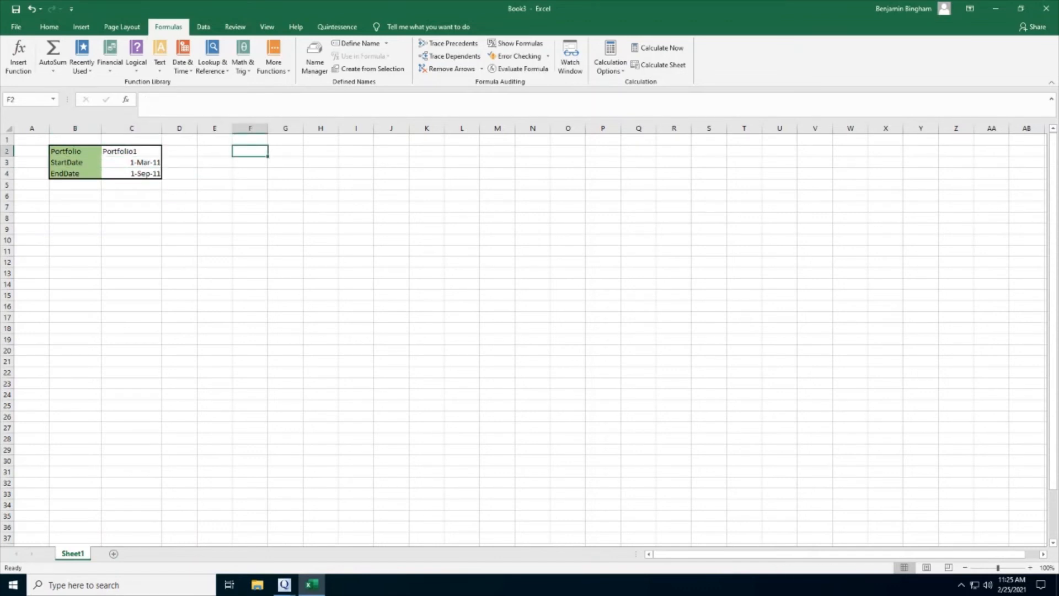
pyautogui.write('=report("')
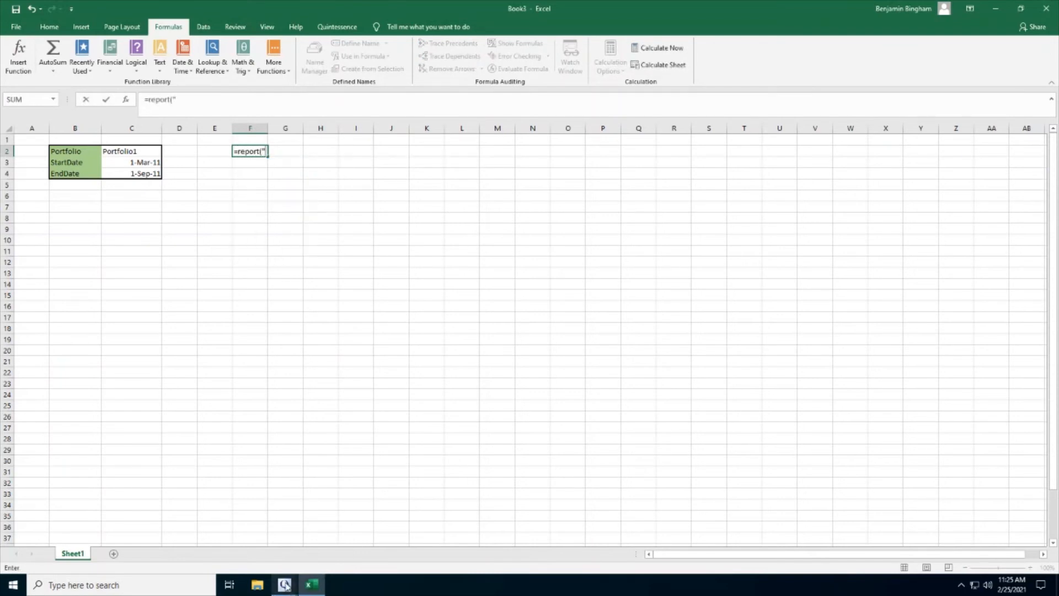
pyautogui.moveTo(284, 583)
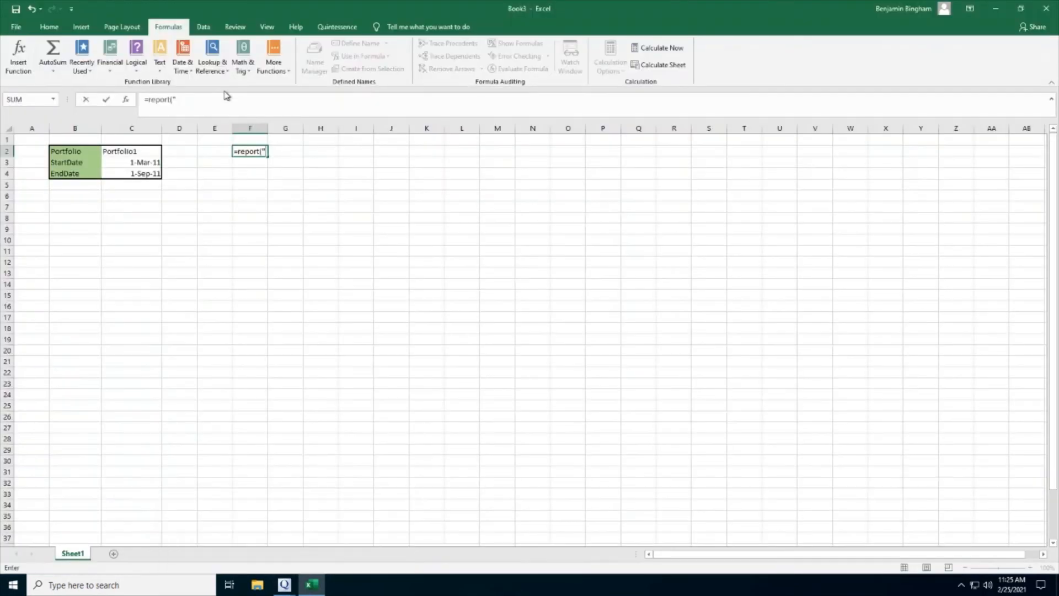
pyautogui.click(145, 99)
pyautogui.write('Portfolio1')
pyautogui.write(' Return')
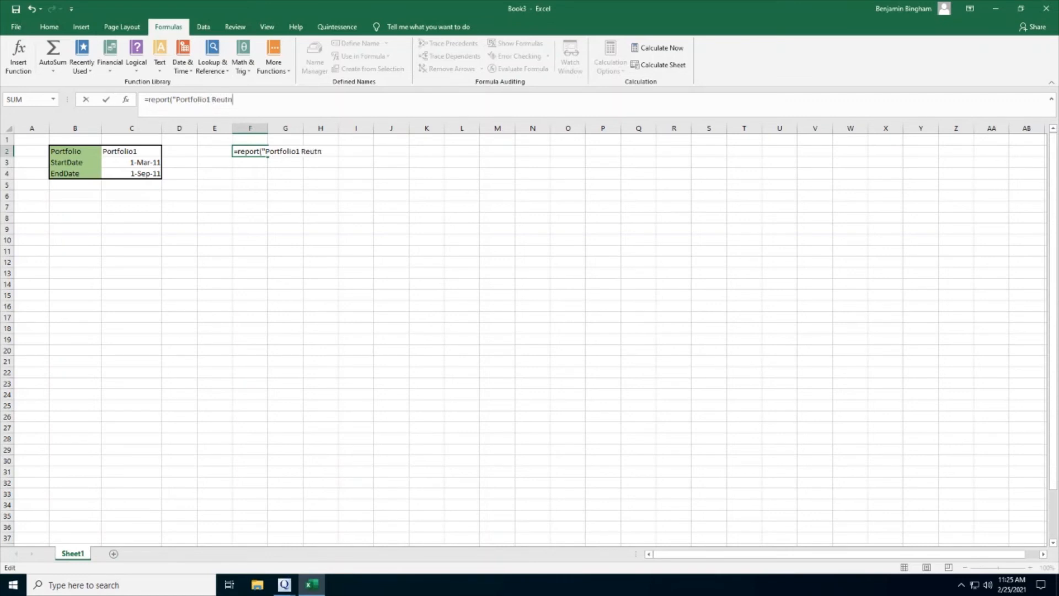
pyautogui.write('"')
# In the report function's arguments, set Arg1 to C2, Arg2 to C3 and Arg3 to C4, leaving Headers blank, and confirm the formula
pyautogui.click(126, 100)
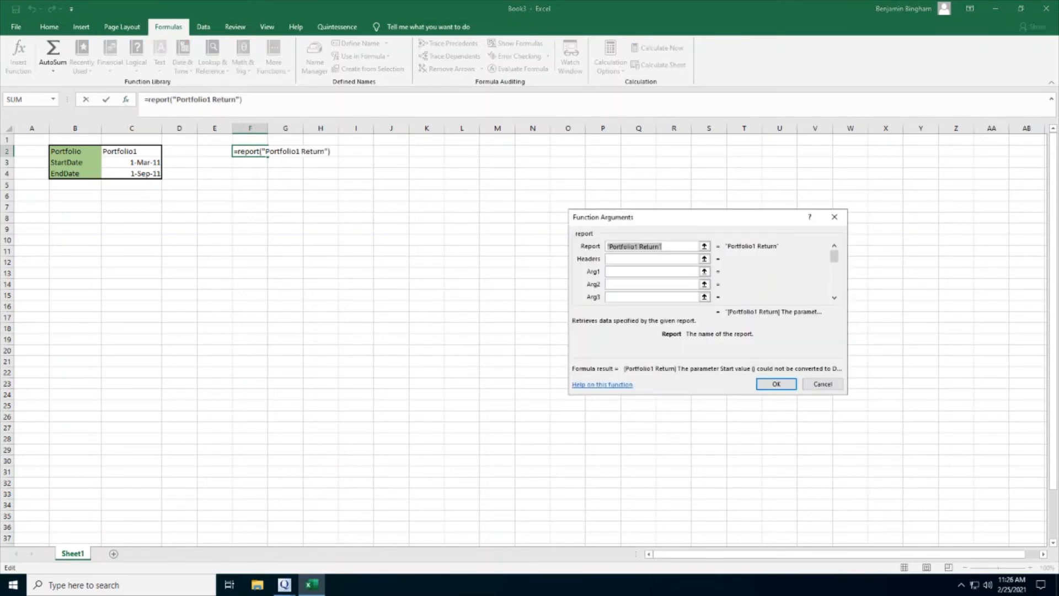
pyautogui.moveTo(649, 221); pyautogui.dragTo(590, 164)
pyautogui.click(578, 202)
pyautogui.click(579, 214)
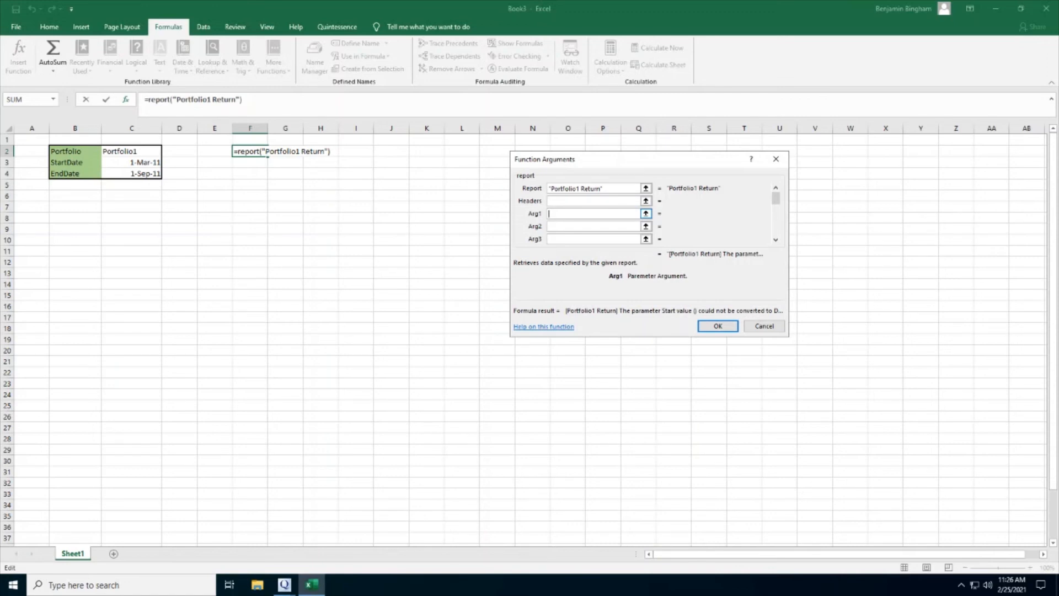
pyautogui.click(131, 151)
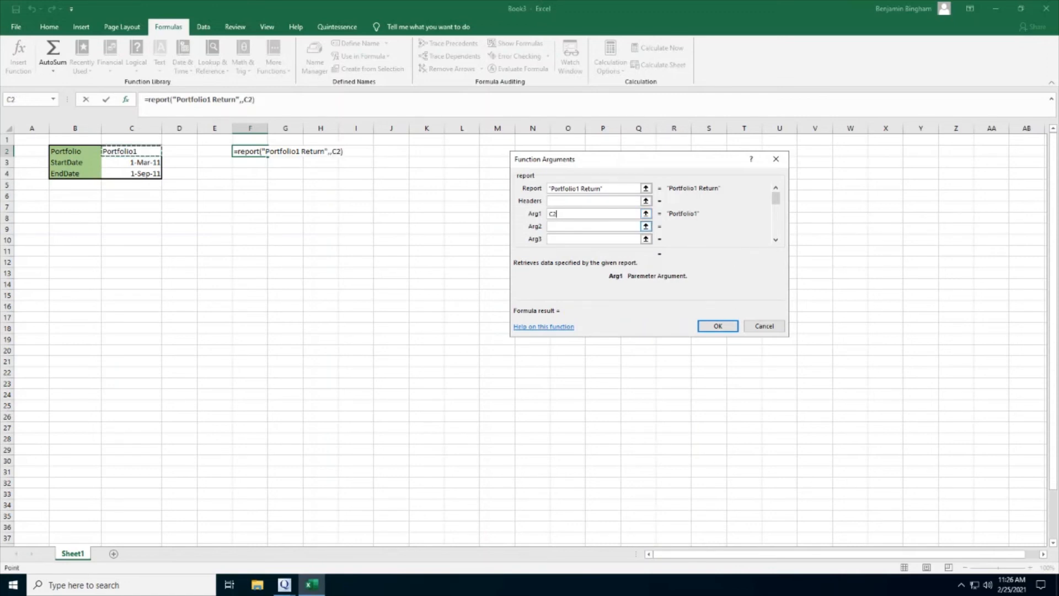
pyautogui.click(559, 228)
pyautogui.click(131, 163)
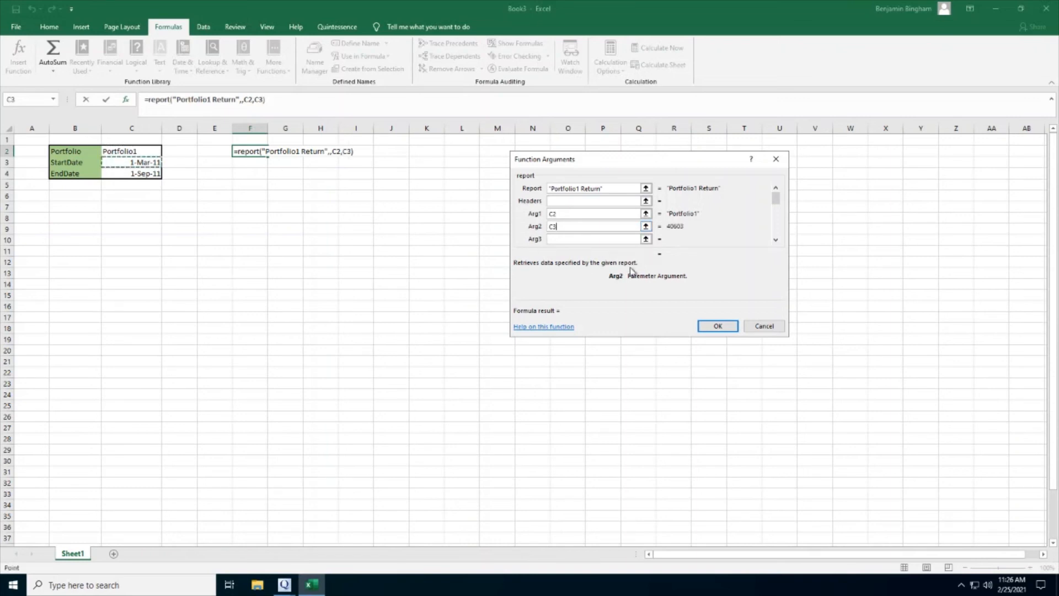
pyautogui.press('Tab')
pyautogui.click(131, 173)
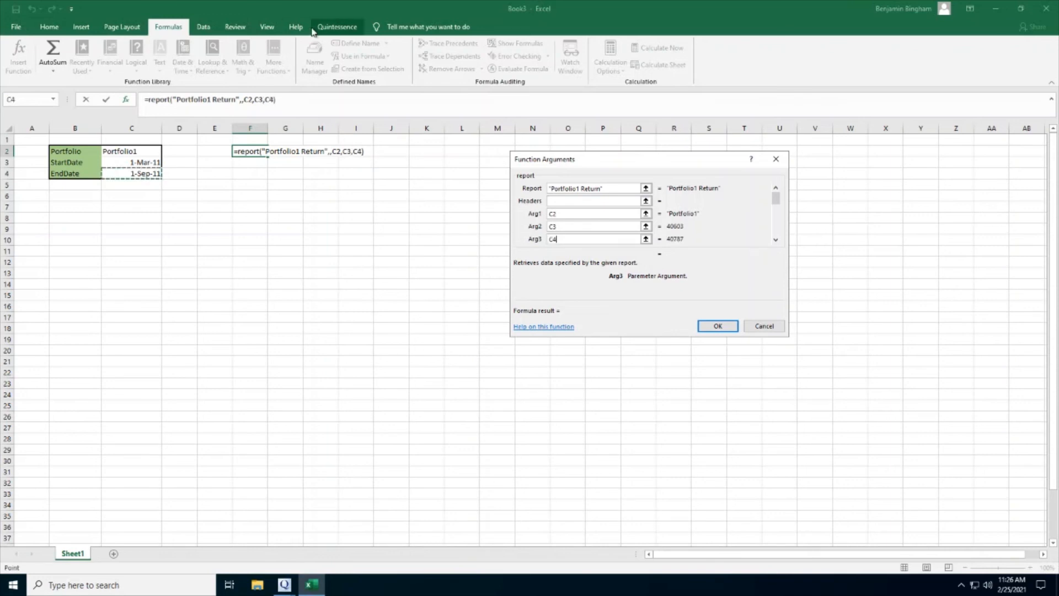
pyautogui.click(717, 325)
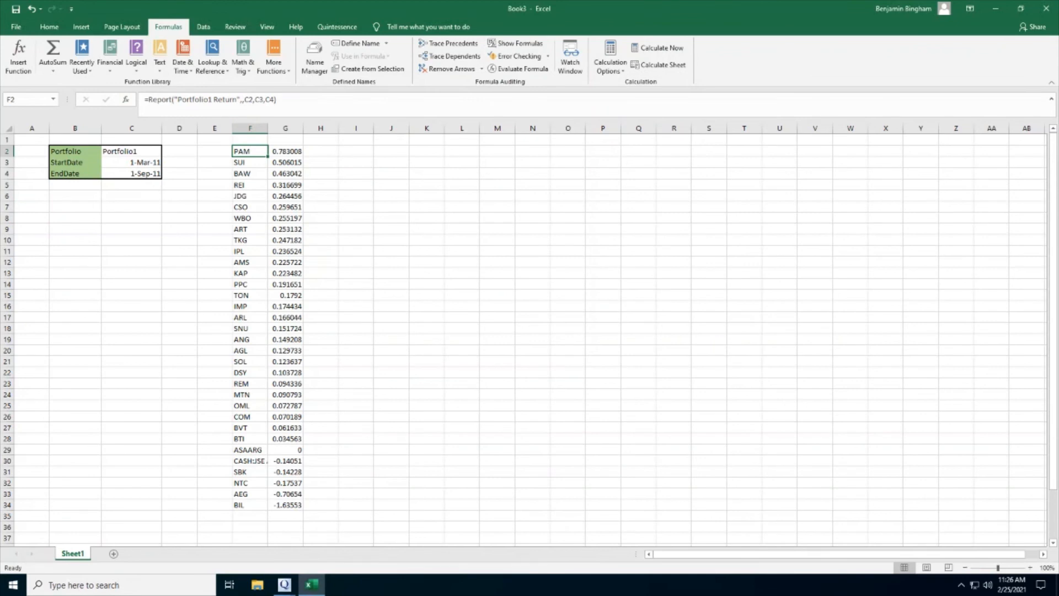
# Change the StartDate in C3 to 6/1/2011 and select the report formula in F2
pyautogui.click(131, 162)
pyautogui.click(145, 100)
pyautogui.press('Delete')
pyautogui.write('6/1/2011')
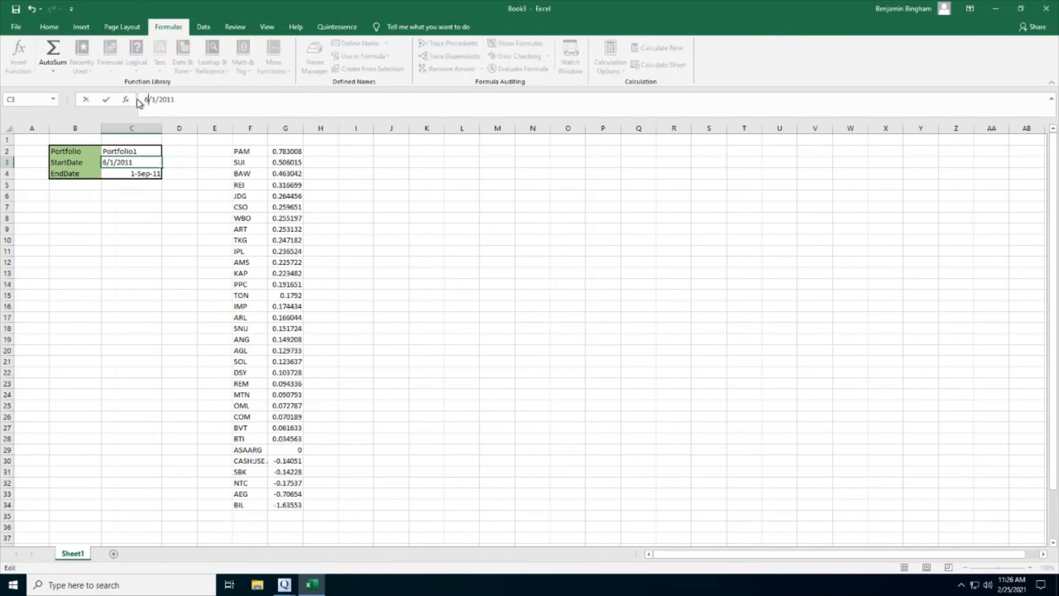
pyautogui.press('Return')
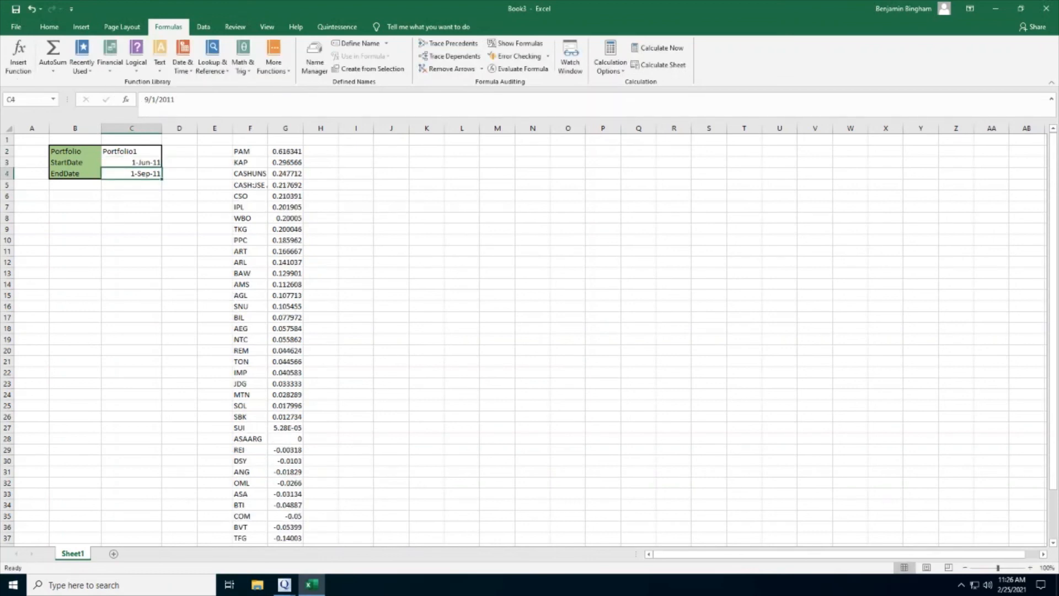
pyautogui.click(250, 151)
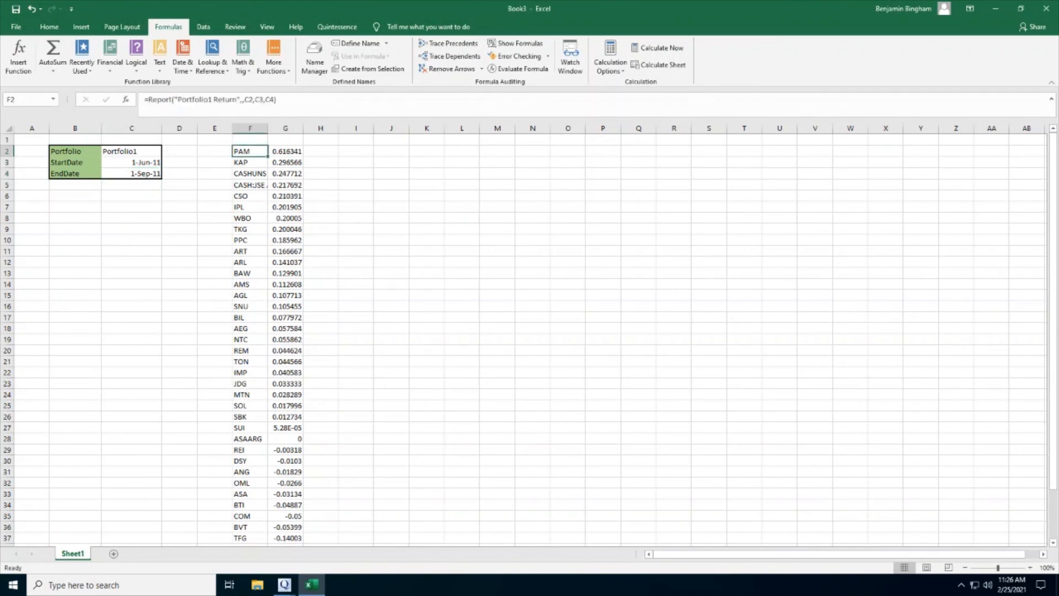